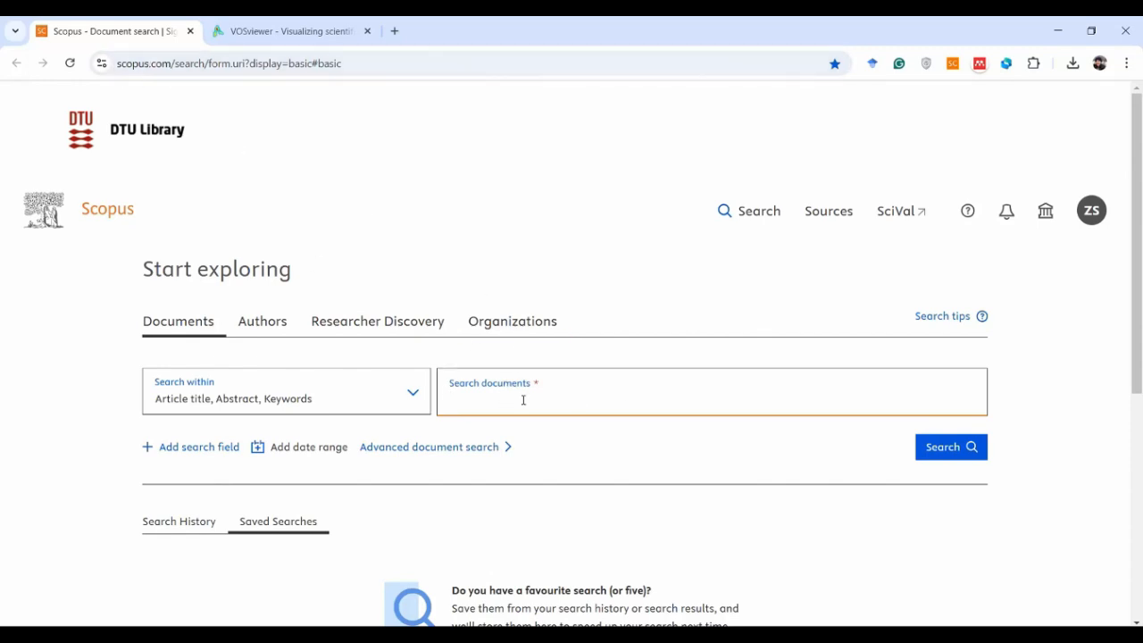
Search article titles, abstracts and keywords for "thermochemical energy storage" AND "salt", from 2000 to present
text("thermochemical energy storage)
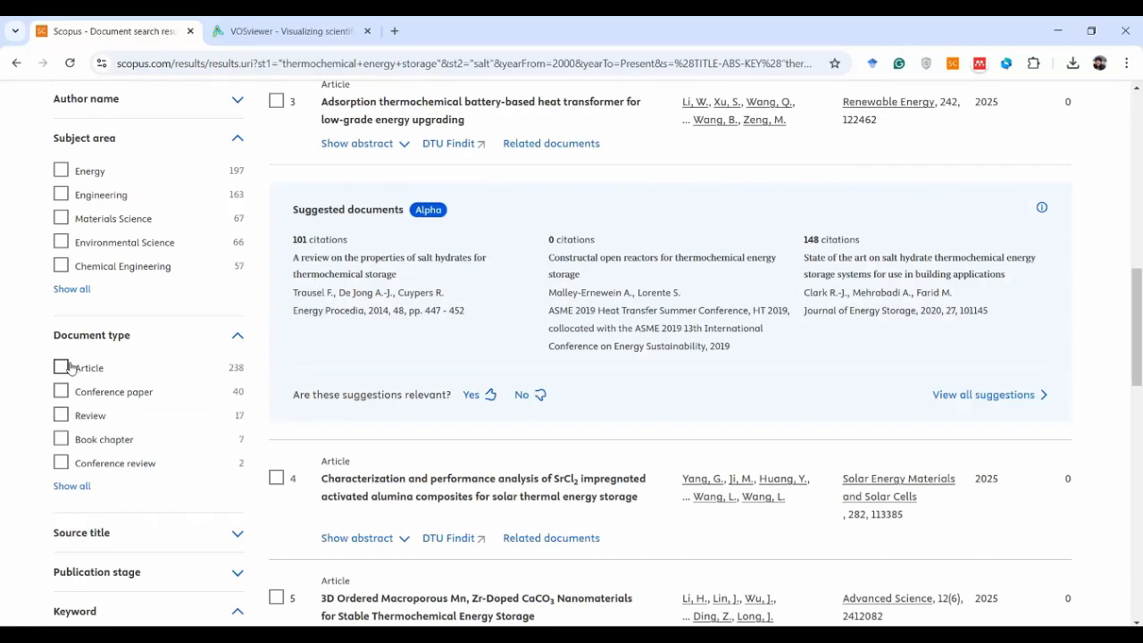
Limit the search results to the Article document type and the English language
click(61, 367)
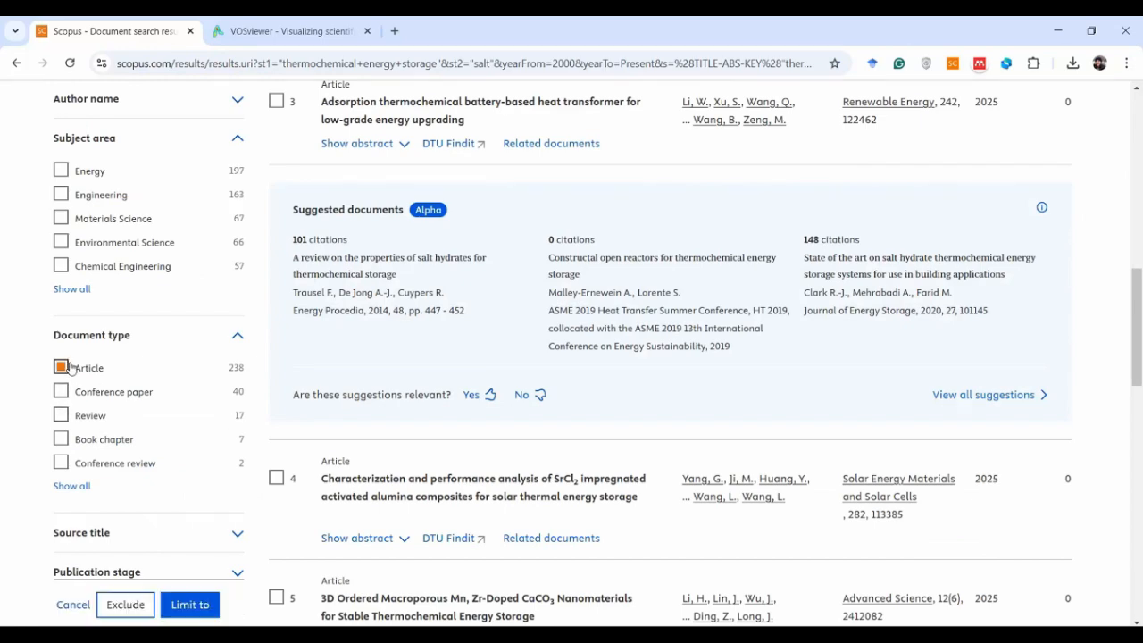
scroll(156, 371, down, 5)
click(61, 495)
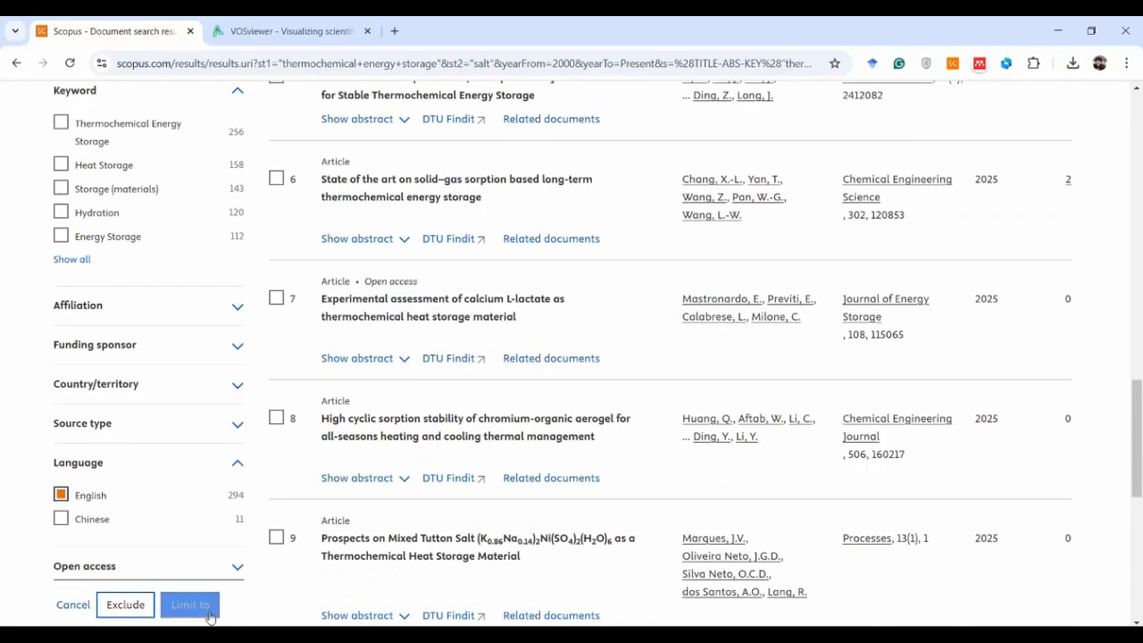
click(189, 605)
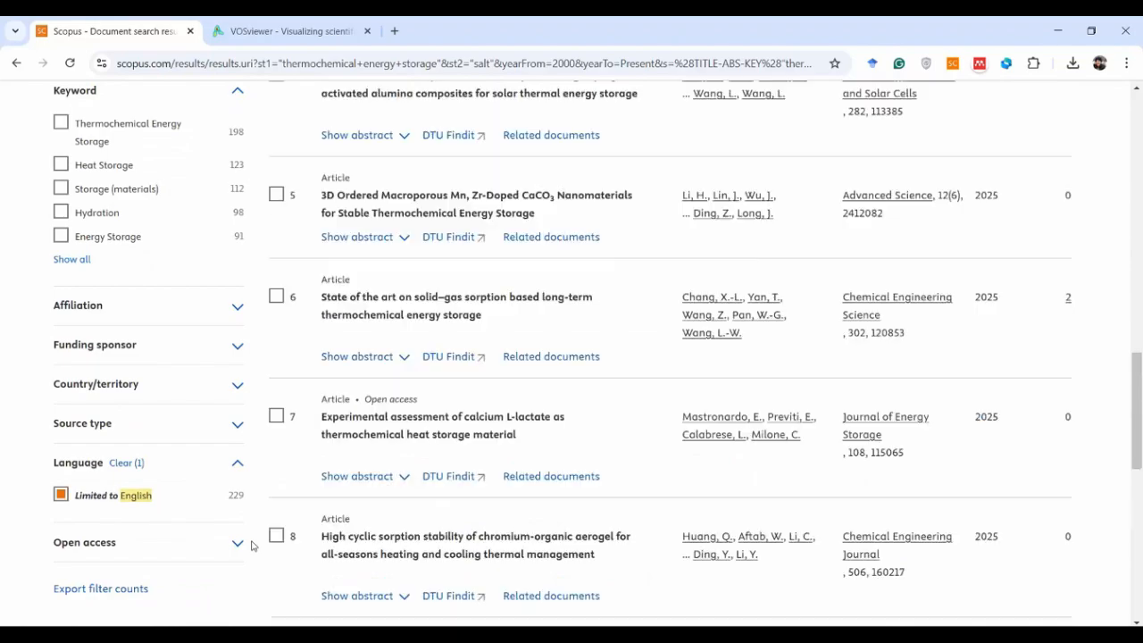
Set up a CSV export of the search results covering documents 1 to 229
scroll(276, 514, up, 4)
scroll(277, 514, up, 10)
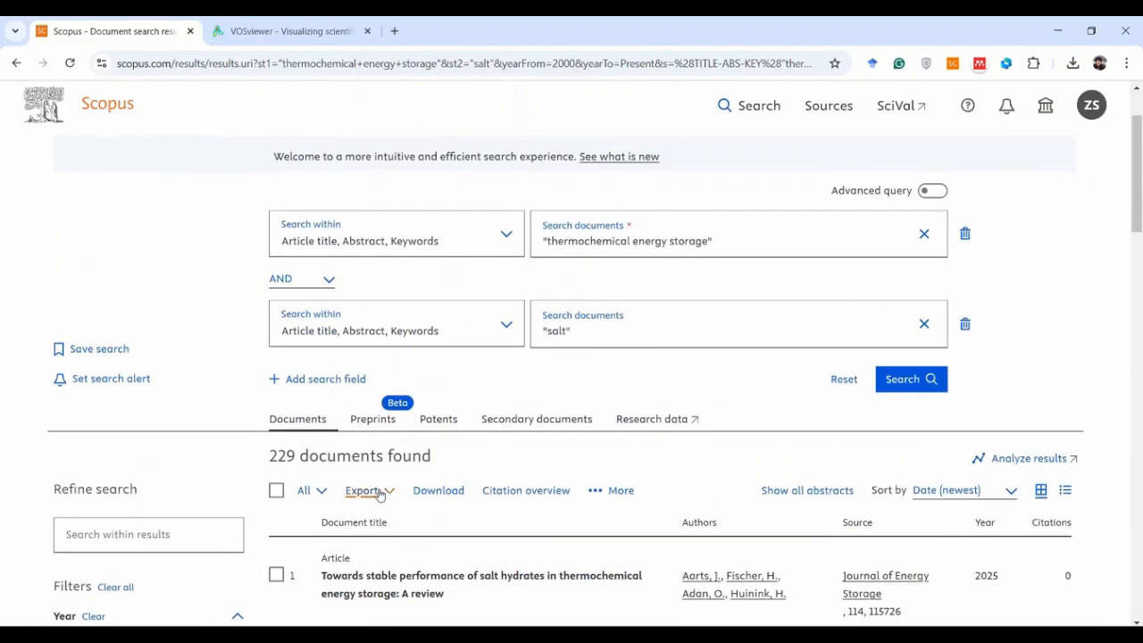
click(366, 491)
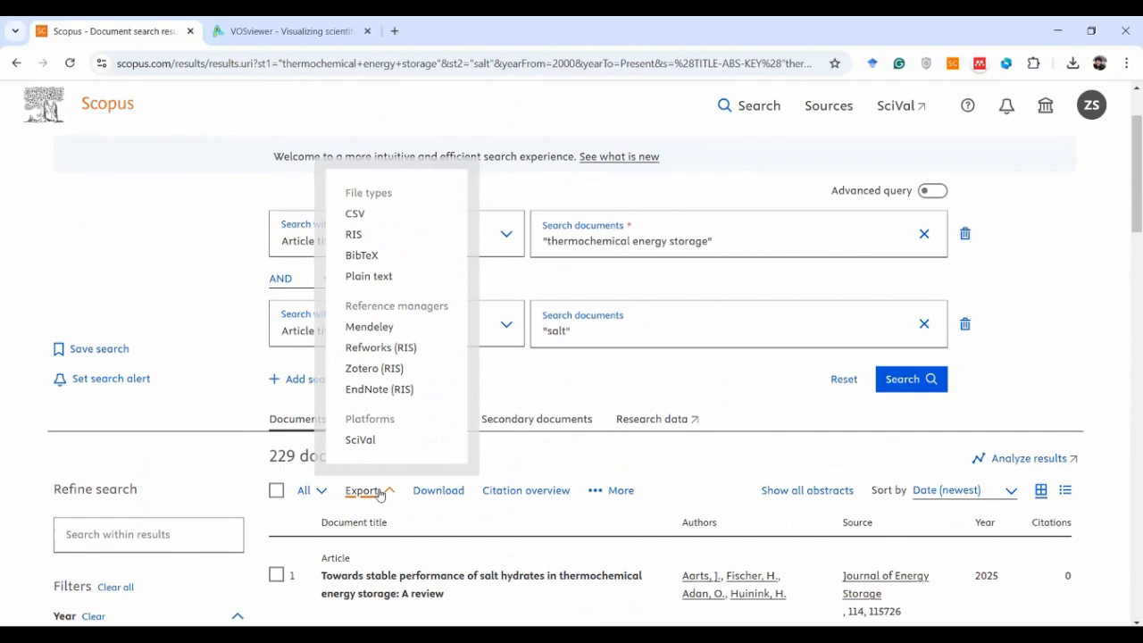
click(355, 215)
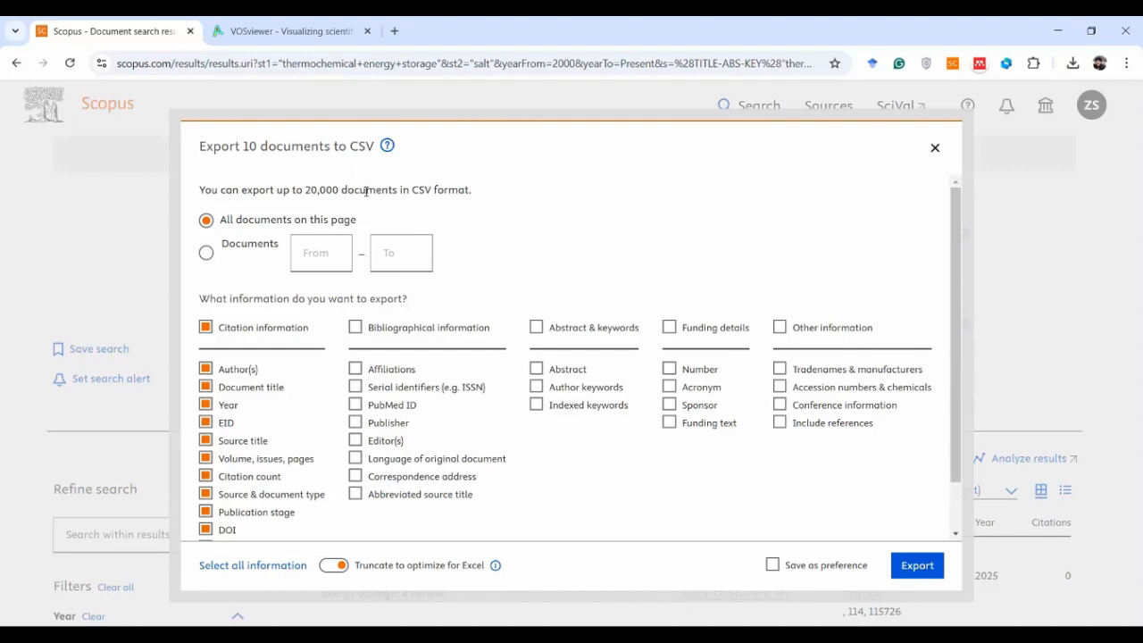
click(208, 256)
click(323, 256)
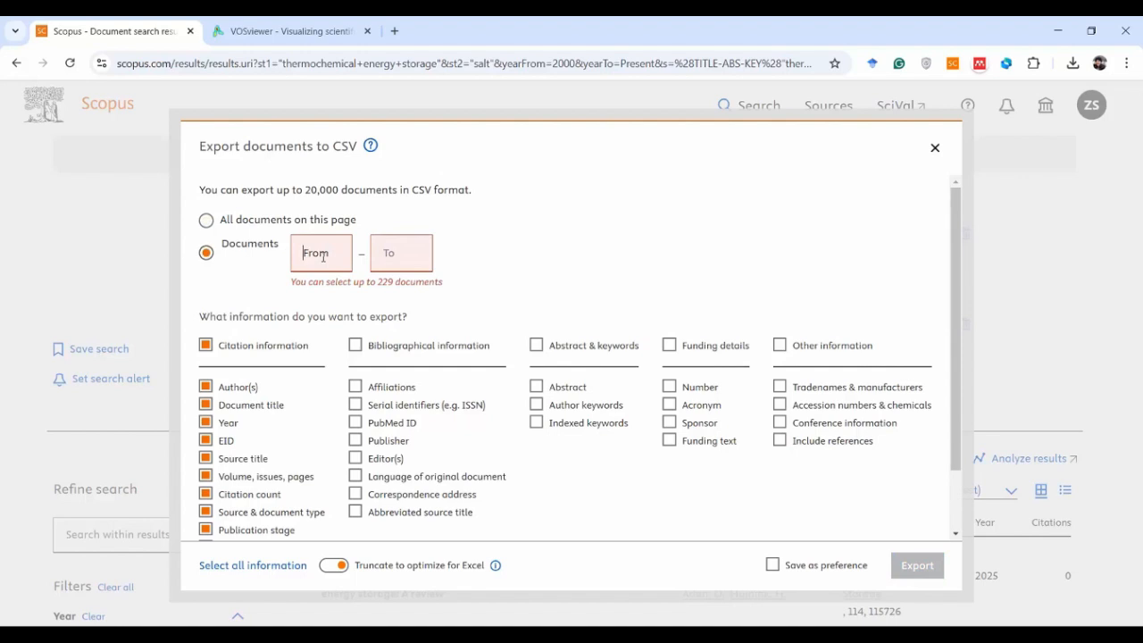
text(1)
click(400, 253)
text(229)
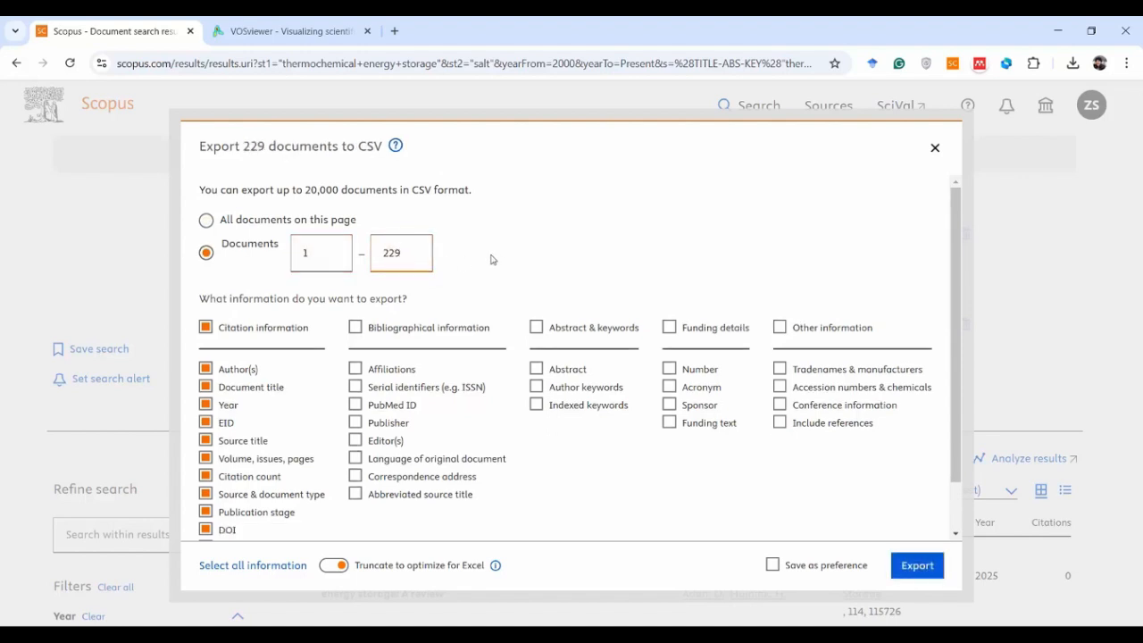
Include all bibliographical, abstract and keyword, funding and other information, and export the documents to CSV
click(357, 330)
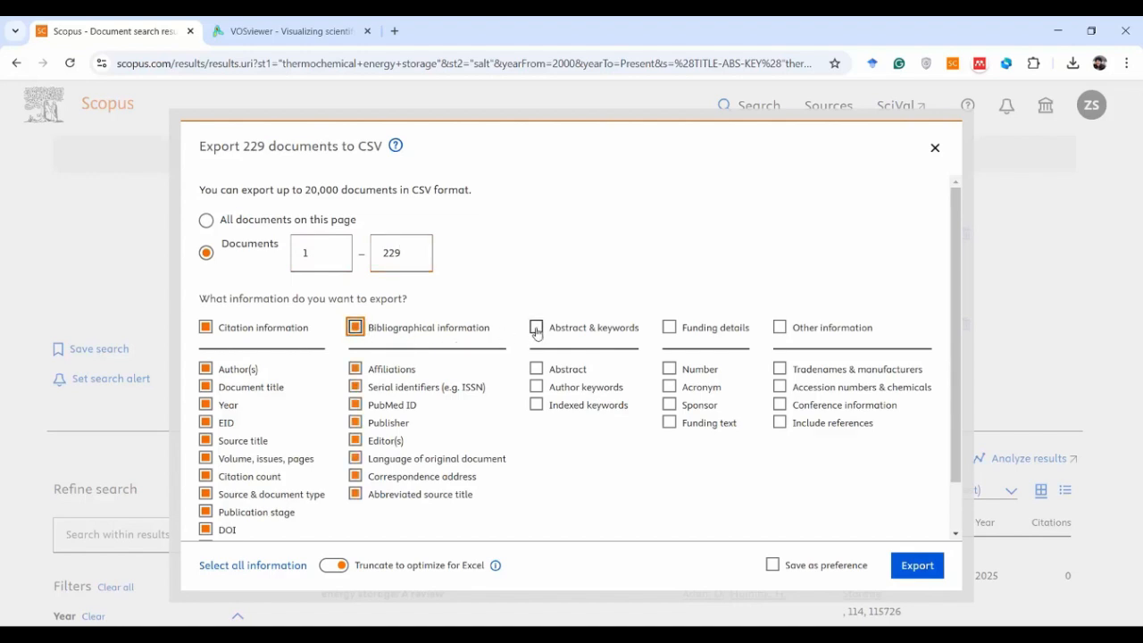
click(536, 329)
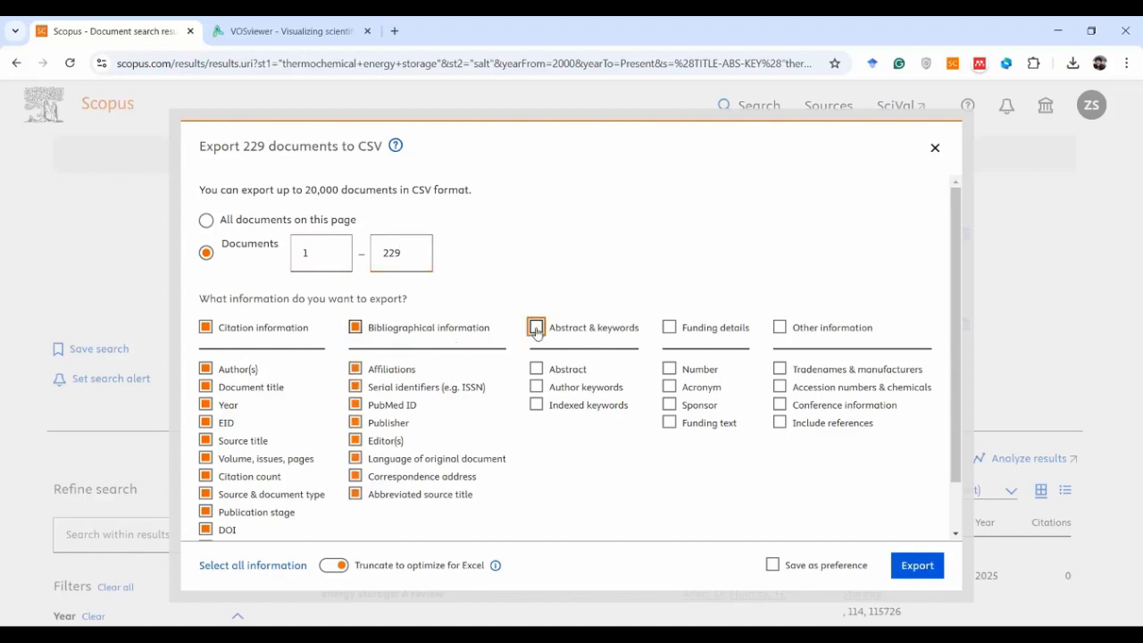
click(670, 328)
click(779, 326)
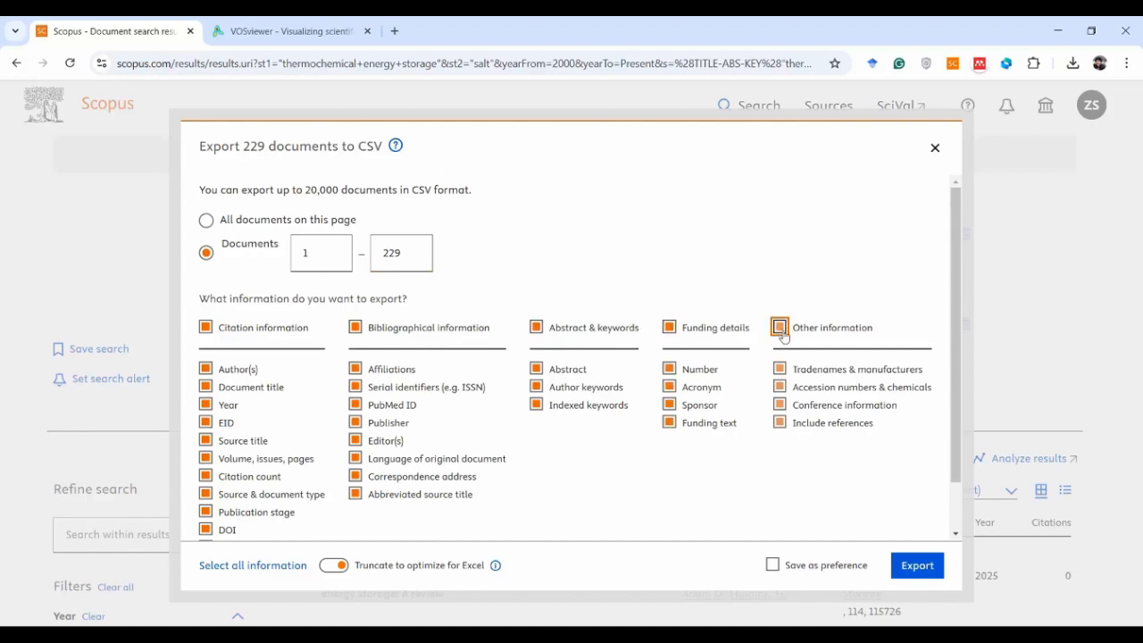
click(914, 566)
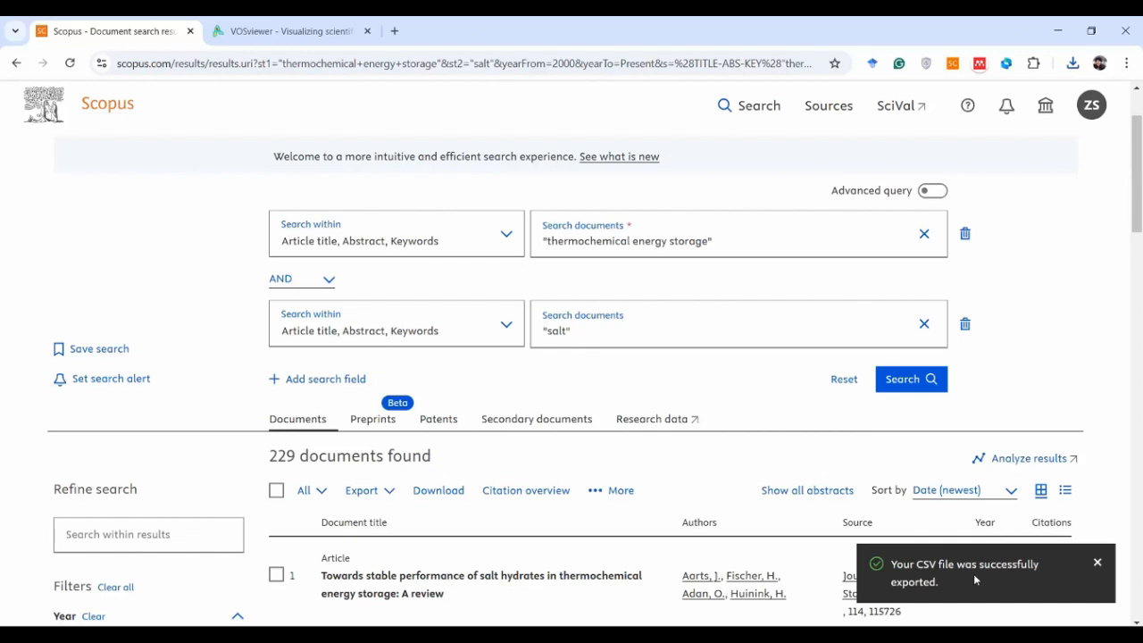
Switch to the VOSviewer website and look through the introductory video and manual on its Getting Started page
click(288, 33)
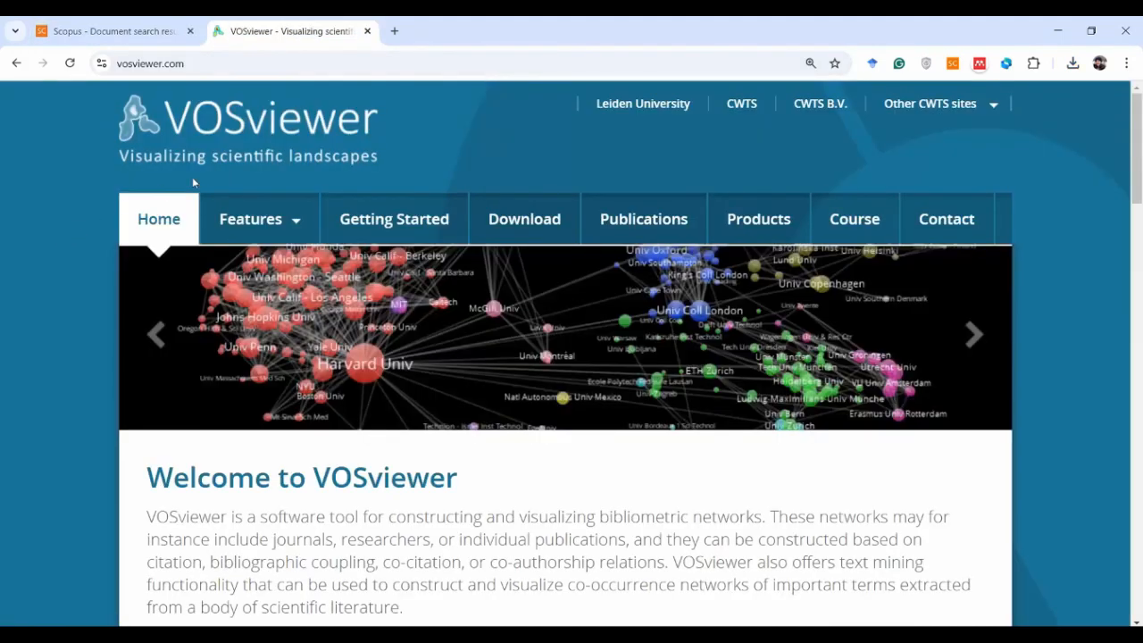
click(391, 230)
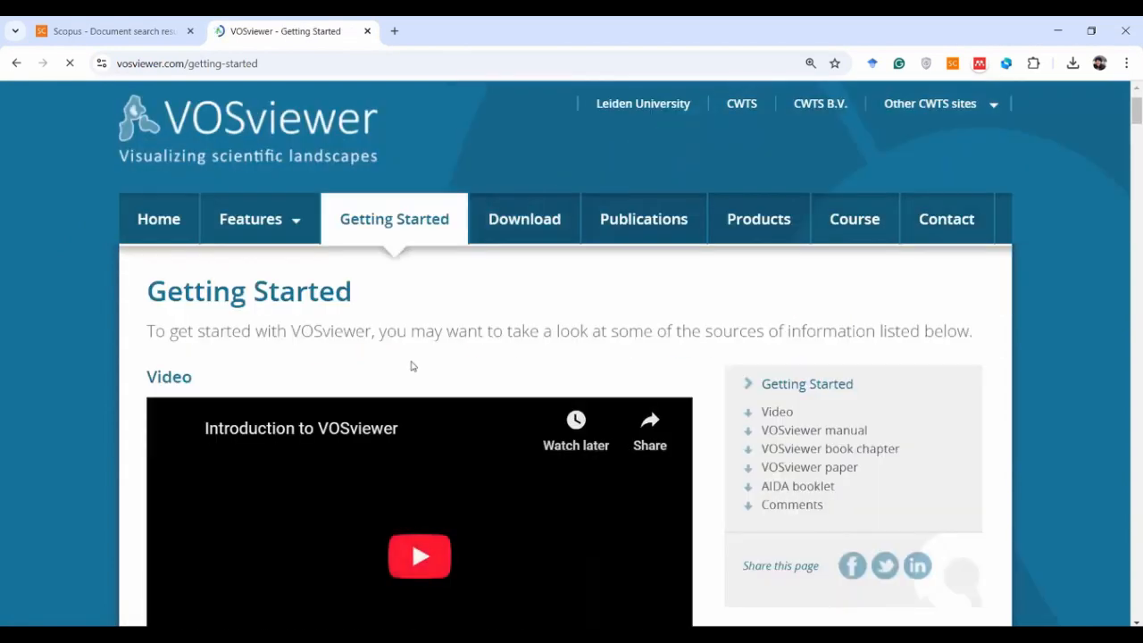
scroll(636, 334, down, 3)
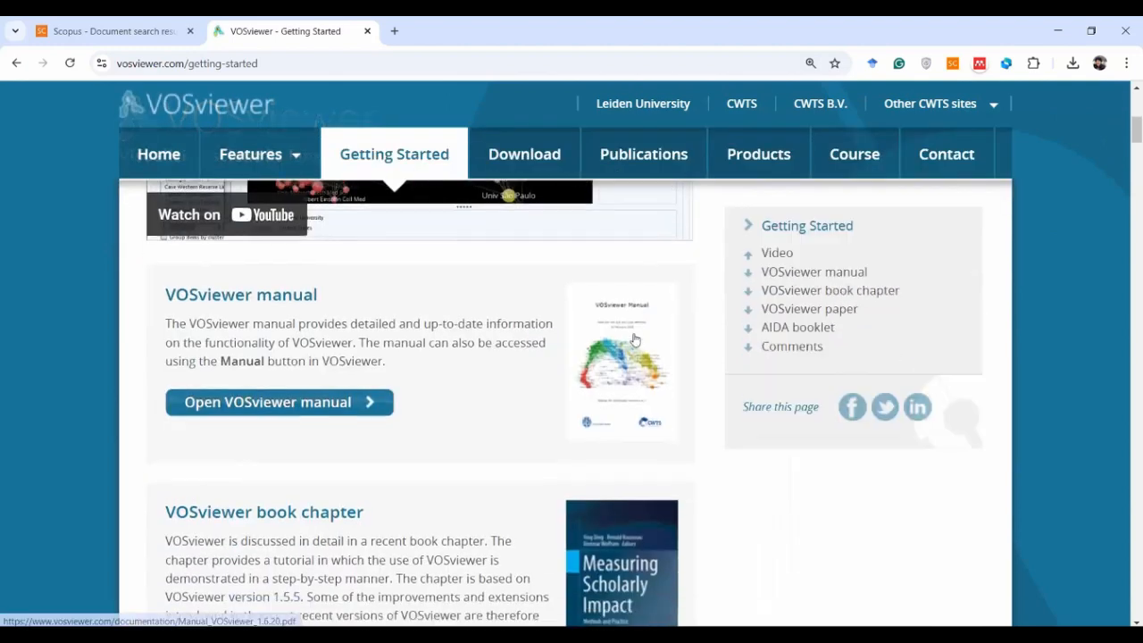
scroll(634, 339, up, 2)
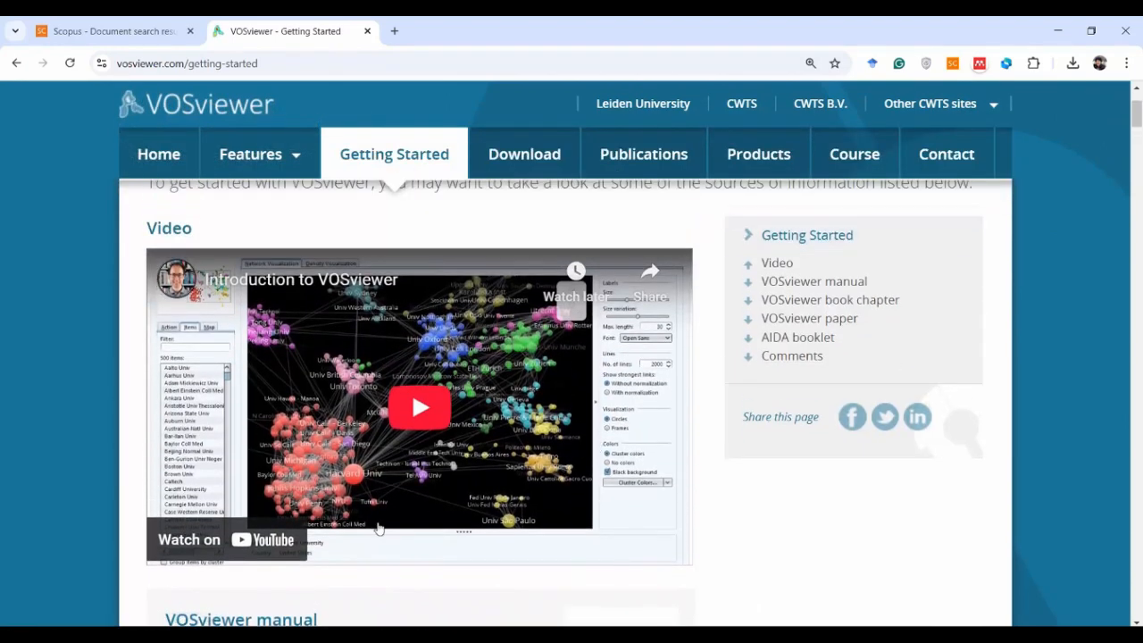
Go to the VOSviewer download page, open the VOSviewer_1.6.20_exe.zip archive and launch VOSviewer.exe from it
click(524, 156)
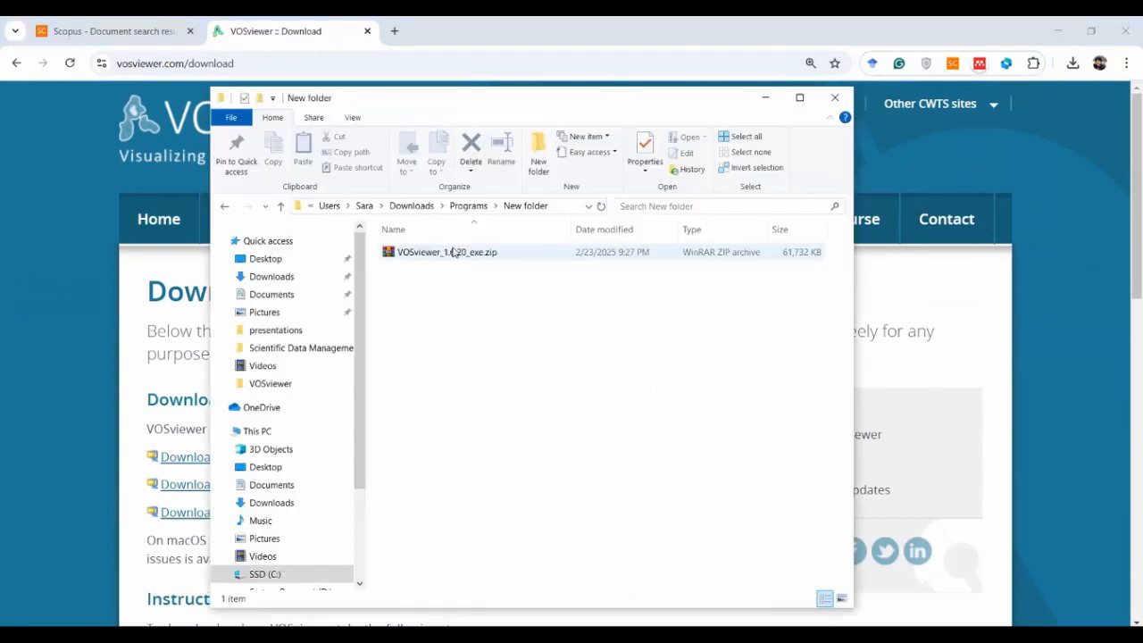
double_click(455, 253)
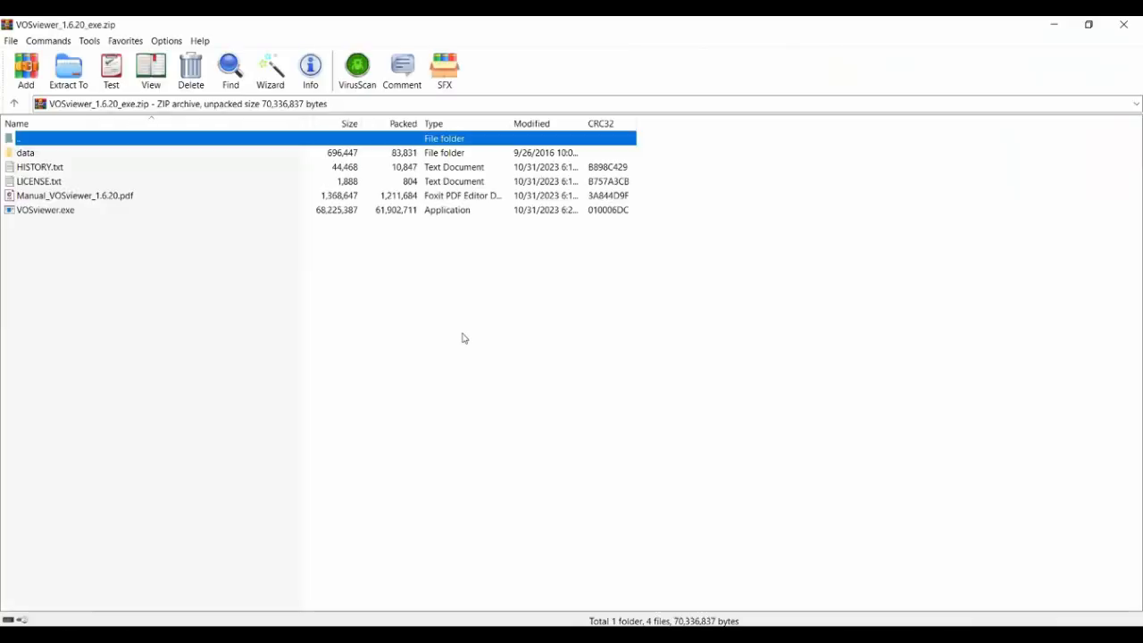
double_click(72, 214)
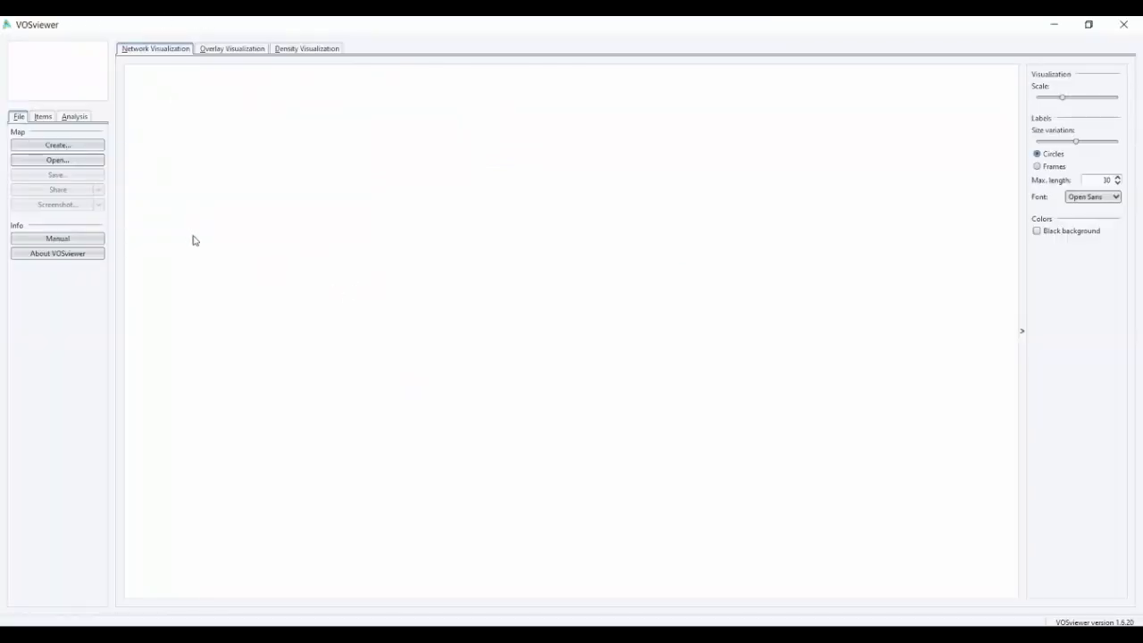
Start creating a map based on bibliographic data, with the data read from bibliographic database files
click(51, 145)
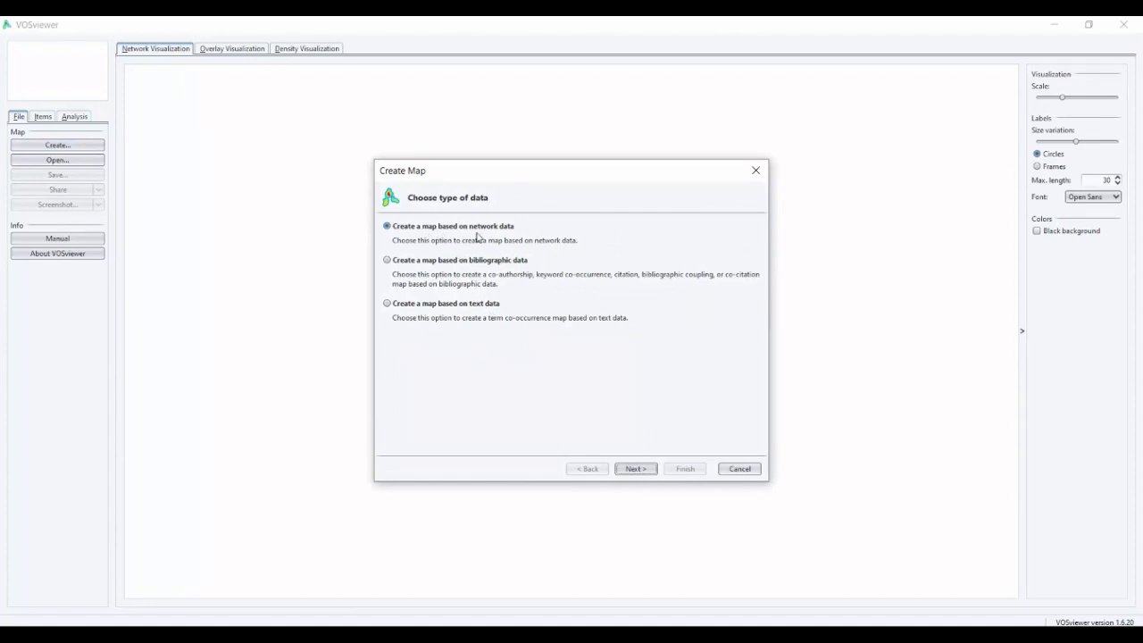
click(395, 264)
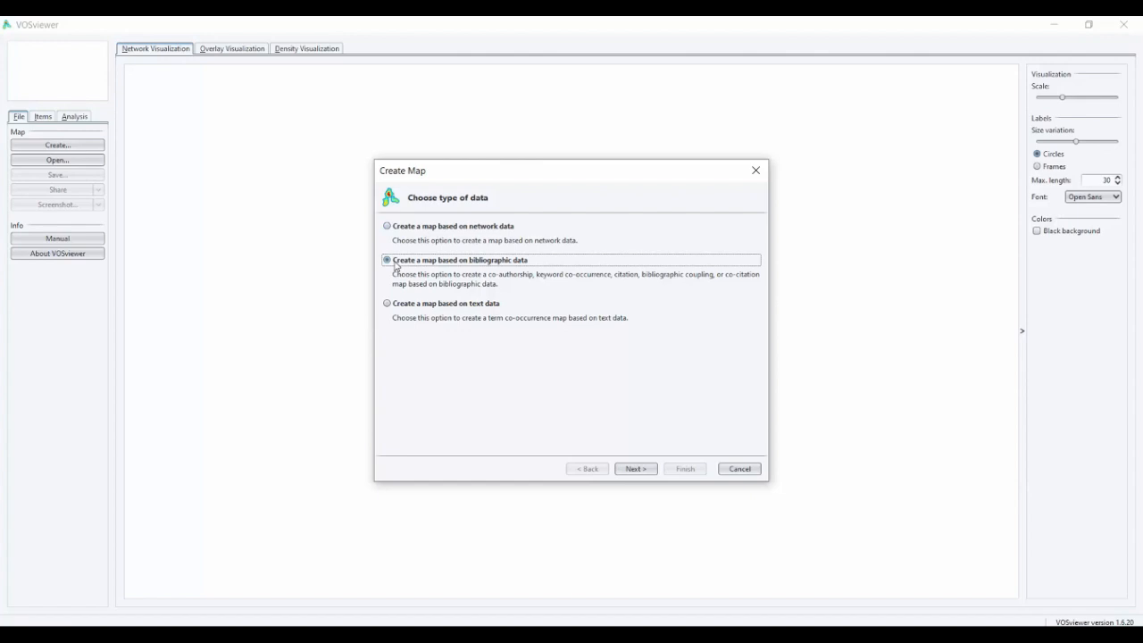
click(643, 471)
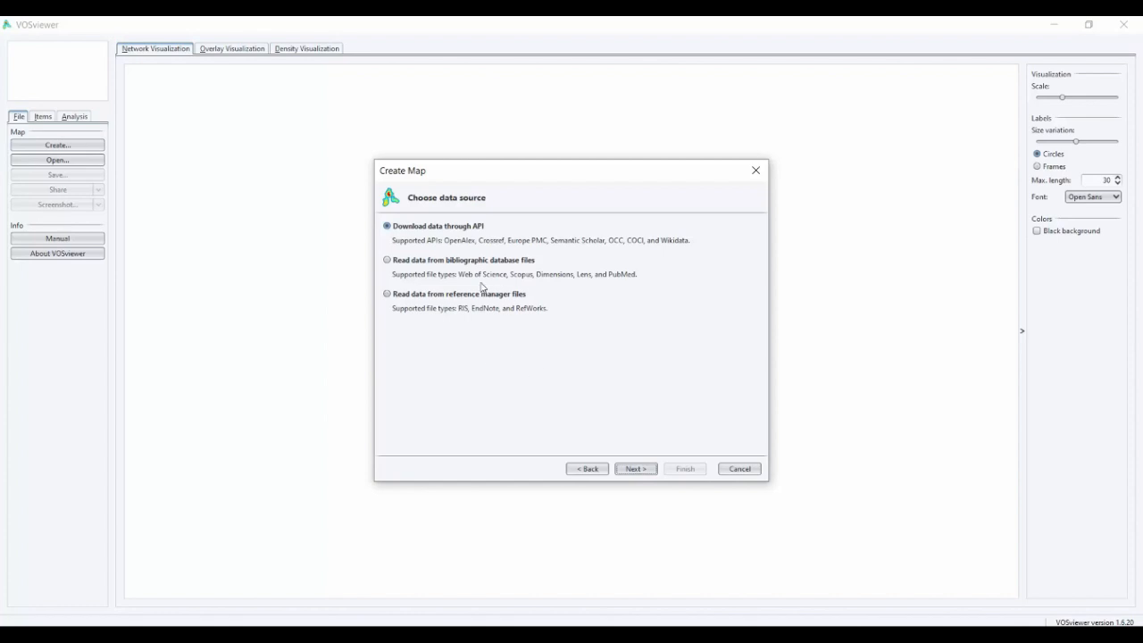
click(409, 264)
click(639, 472)
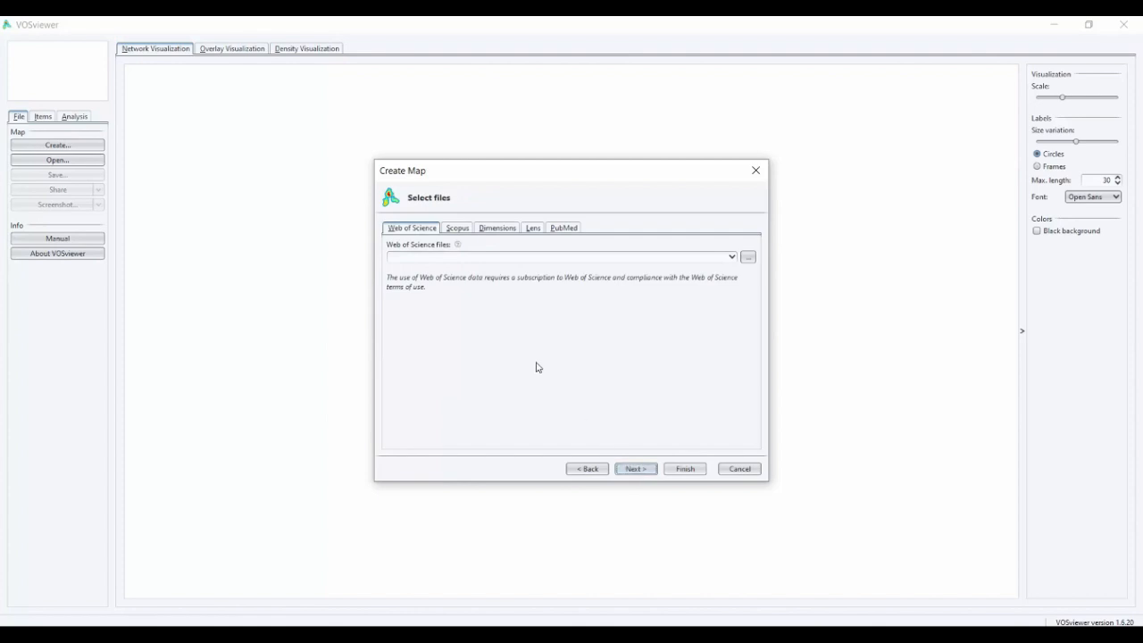
Load scopus.csv from the Downloads folder as the Scopus source file for the map
click(457, 229)
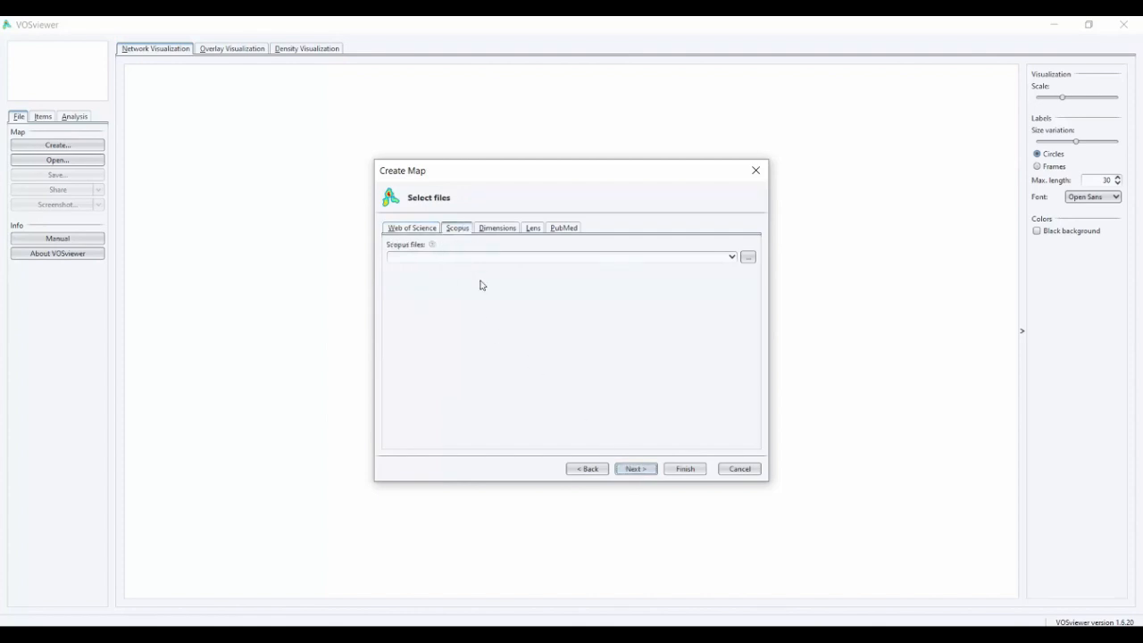
click(747, 259)
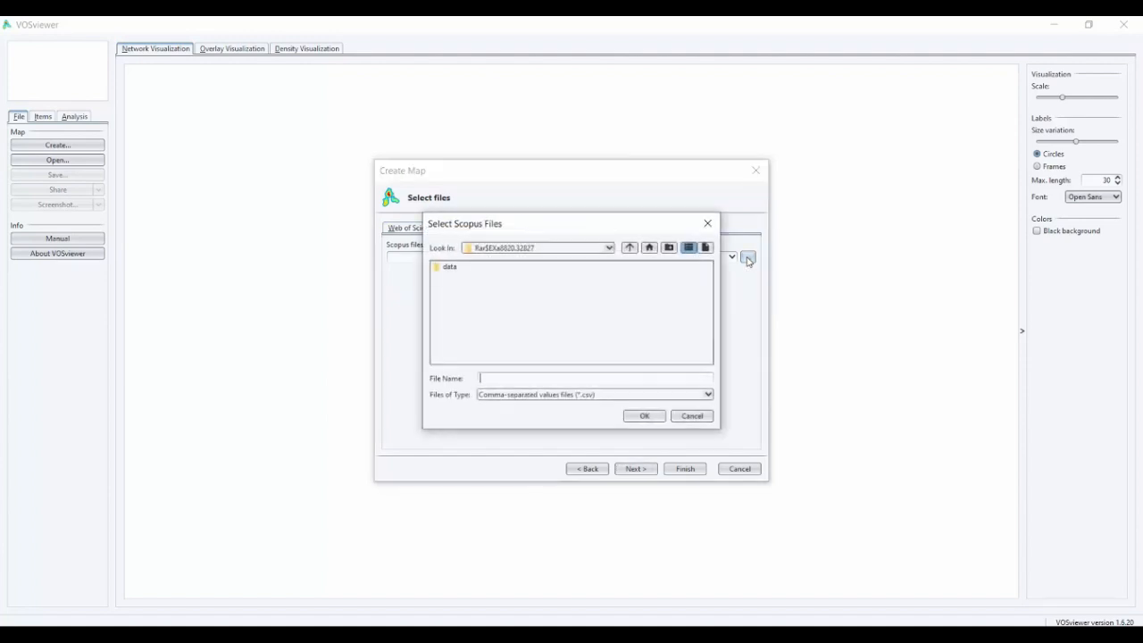
click(536, 248)
click(522, 324)
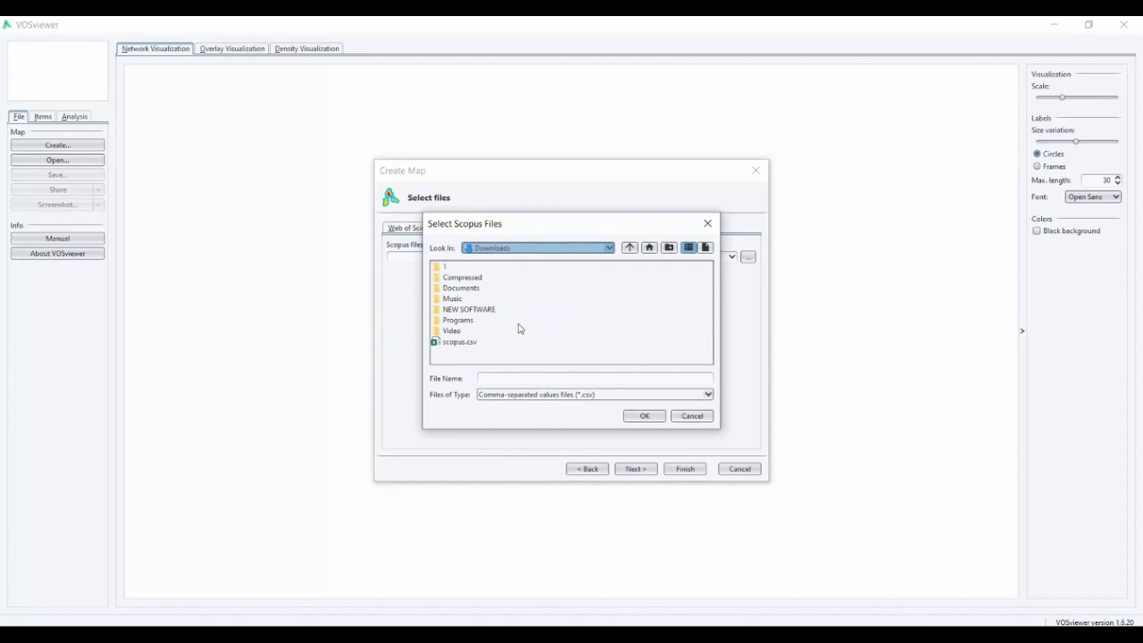
double_click(460, 342)
click(636, 469)
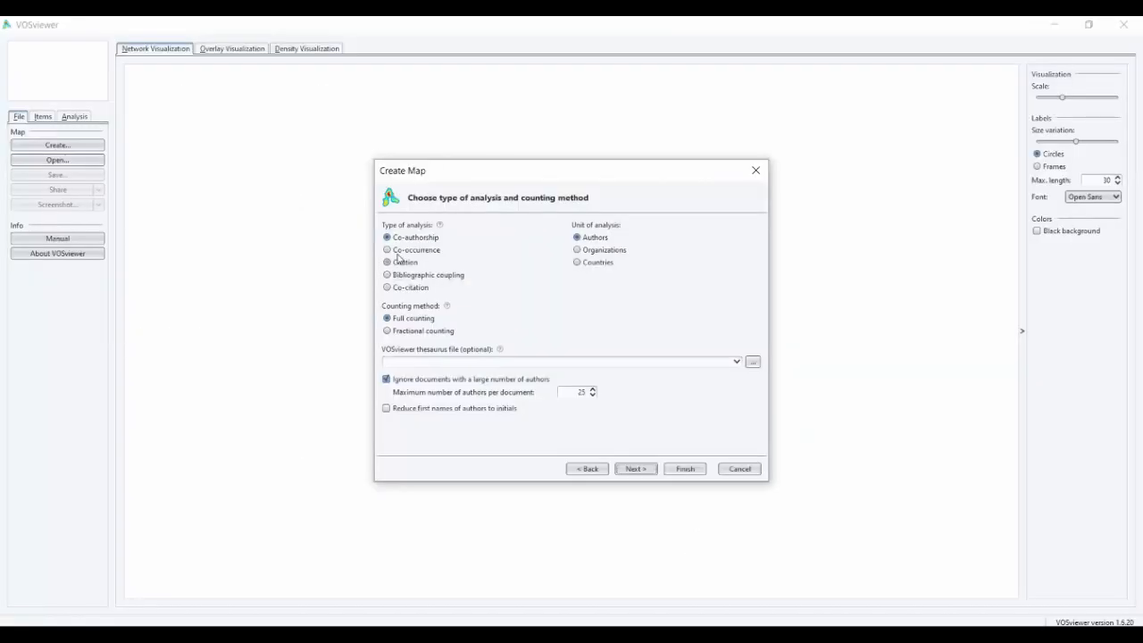
Choose co-occurrence analysis with all keywords as the unit and full counting as the counting method
click(392, 254)
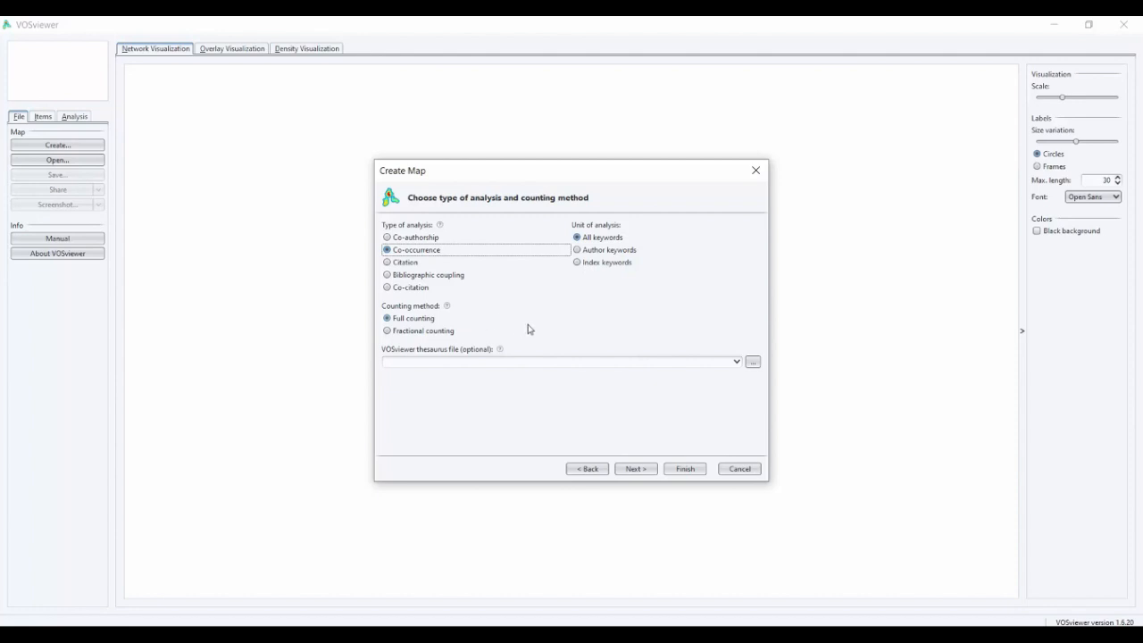
mouse_move(449, 309)
click(635, 469)
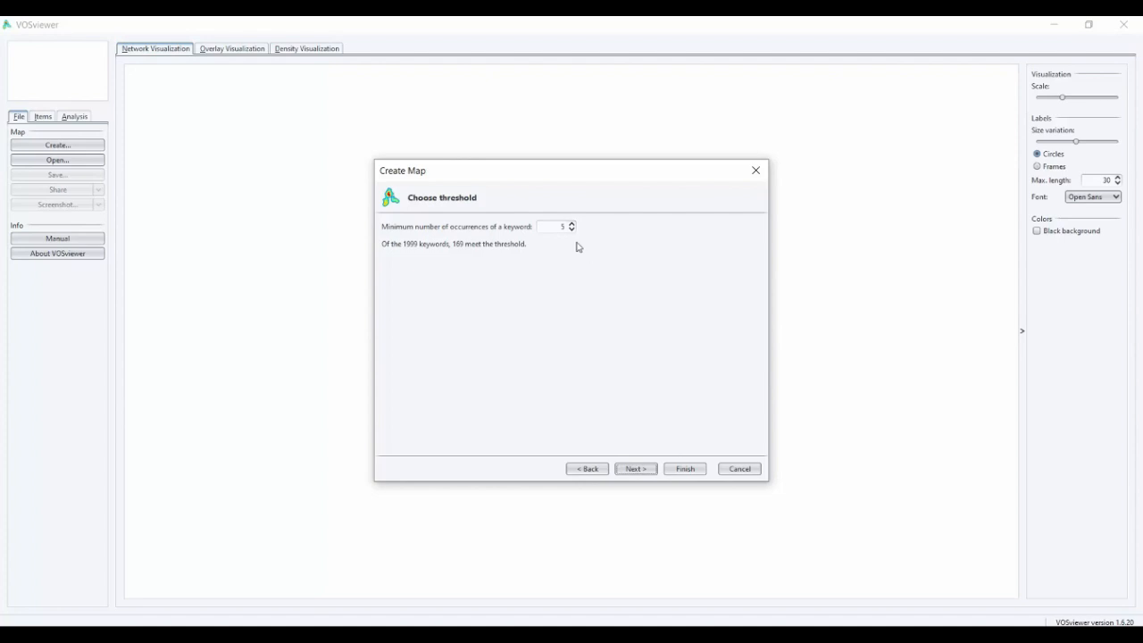
Accept a minimum of 5 occurrences per keyword and 169 selected keywords, and generate the co-occurrence map
click(649, 471)
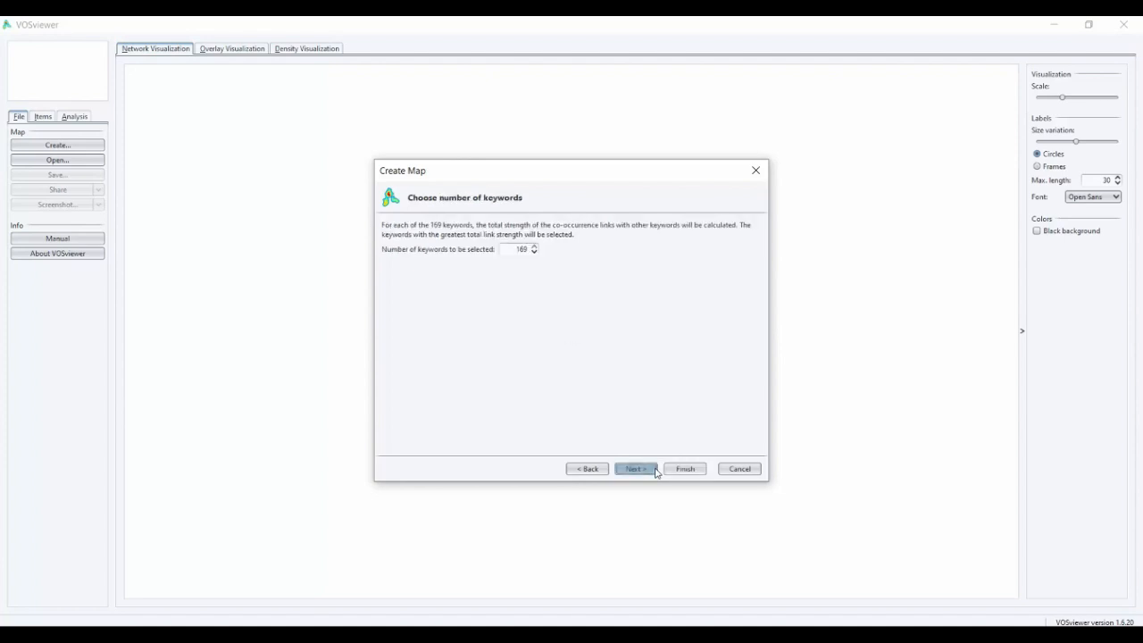
click(652, 470)
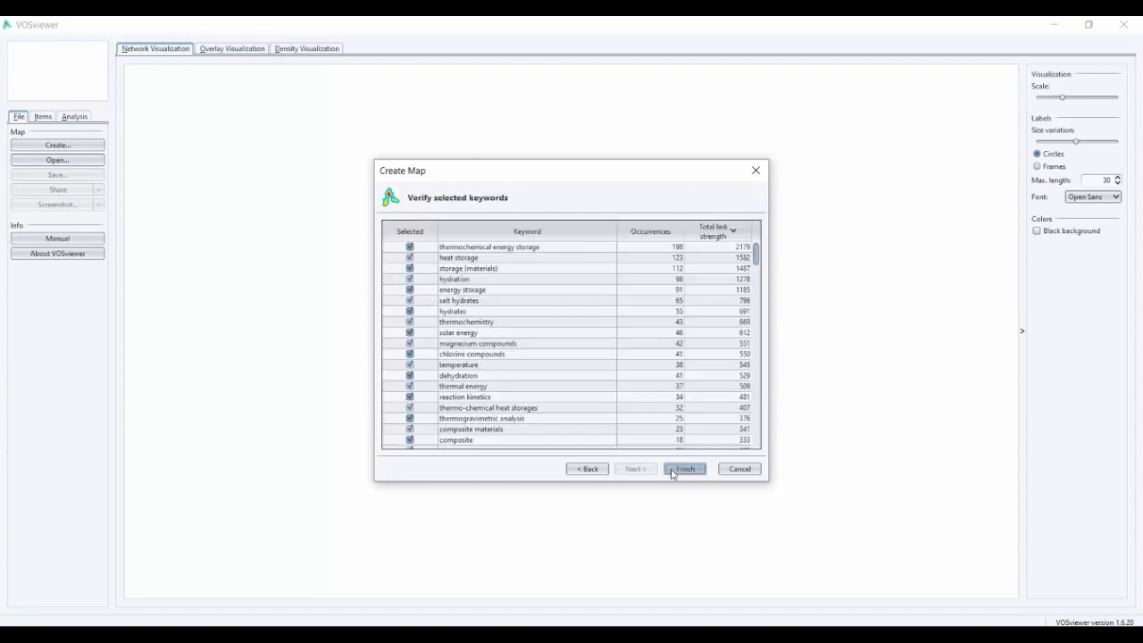
click(682, 469)
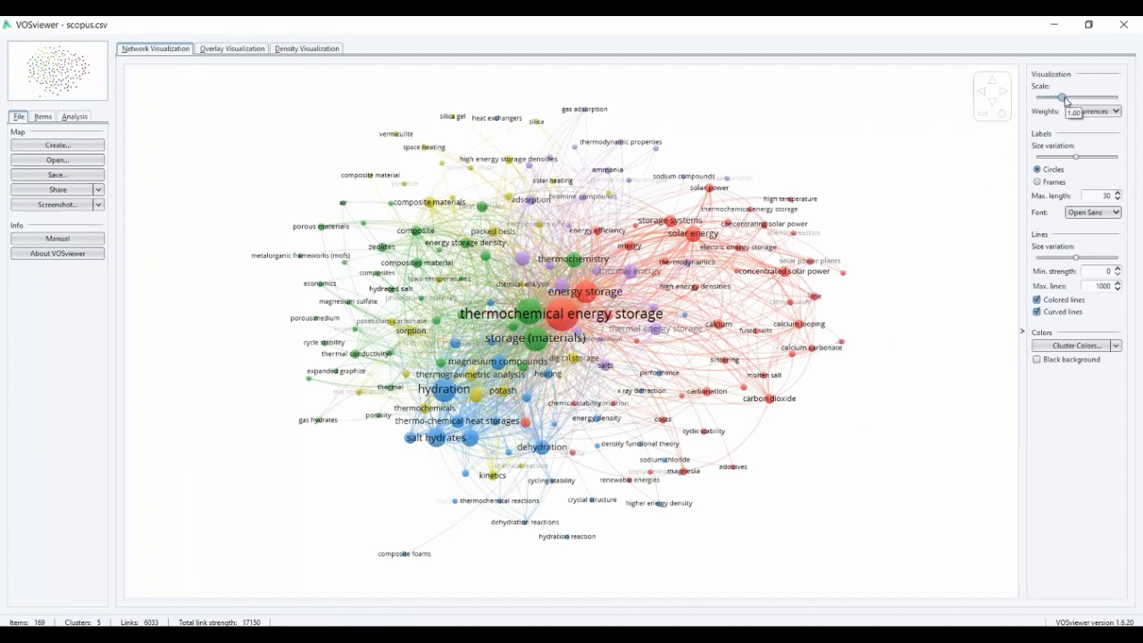
Increase the visualization scale slightly and raise the label size variation a little above 0.50, keeping Occurrences as the weights
mouse_move(1067, 101)
mouse_down()
mouse_move(1097, 101)
mouse_move(1069, 101)
mouse_up()
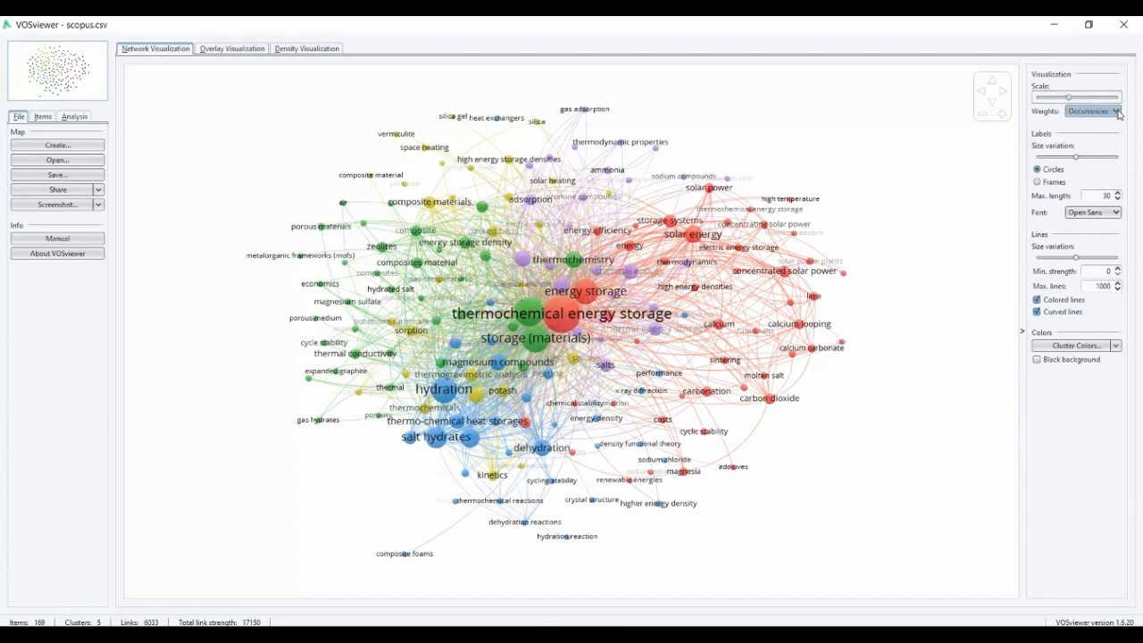
click(1095, 111)
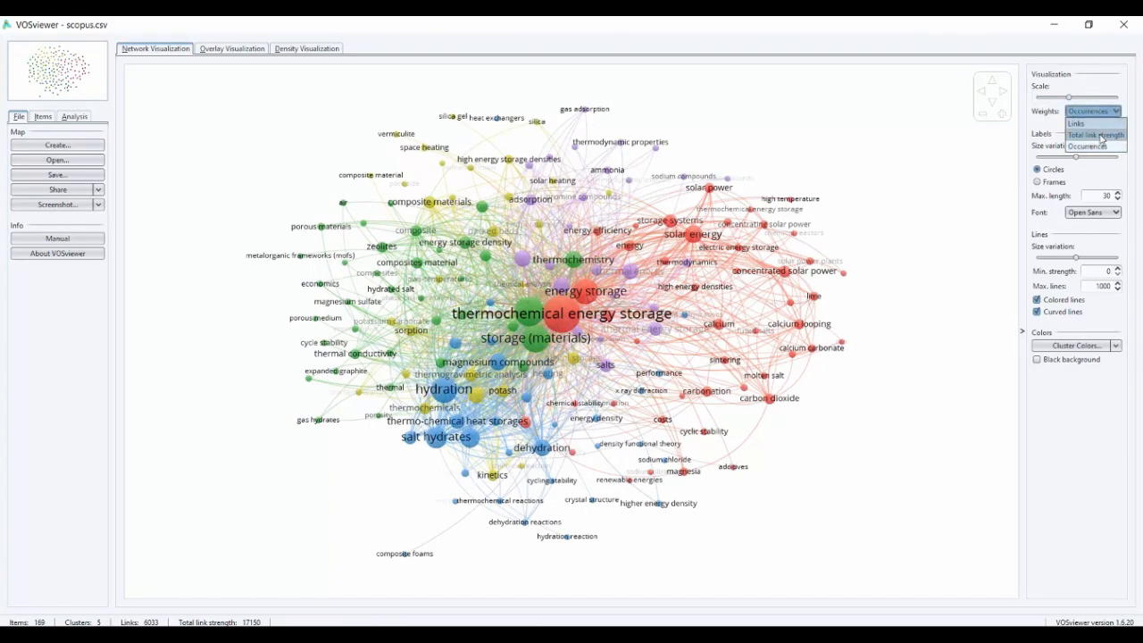
click(1051, 121)
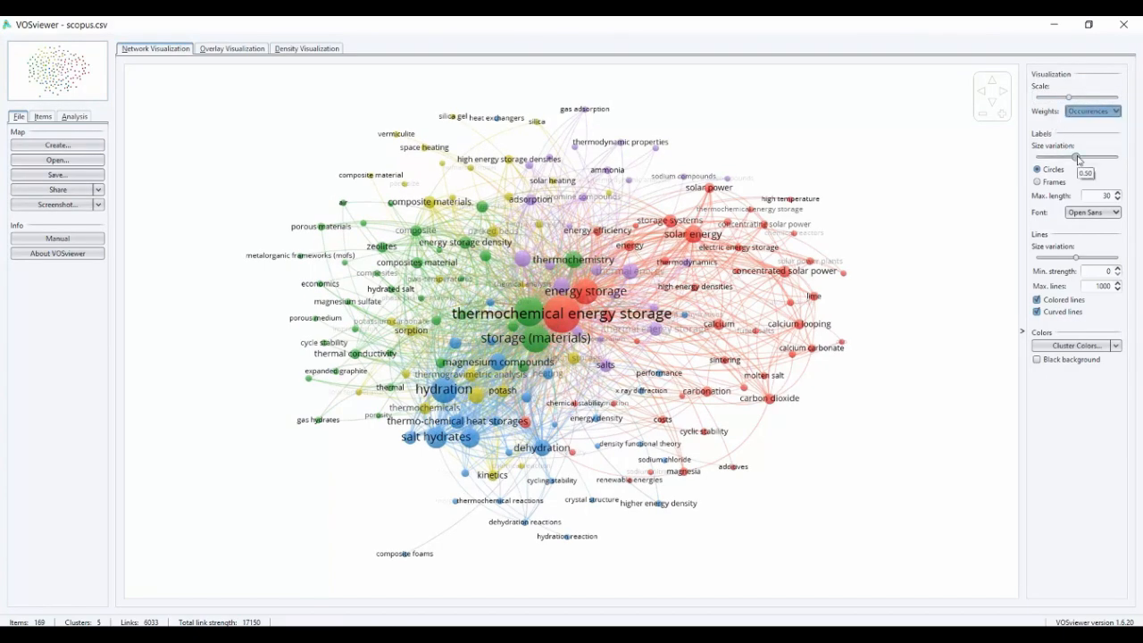
mouse_move(1075, 157)
mouse_down()
mouse_move(1106, 157)
mouse_move(1078, 157)
mouse_up()
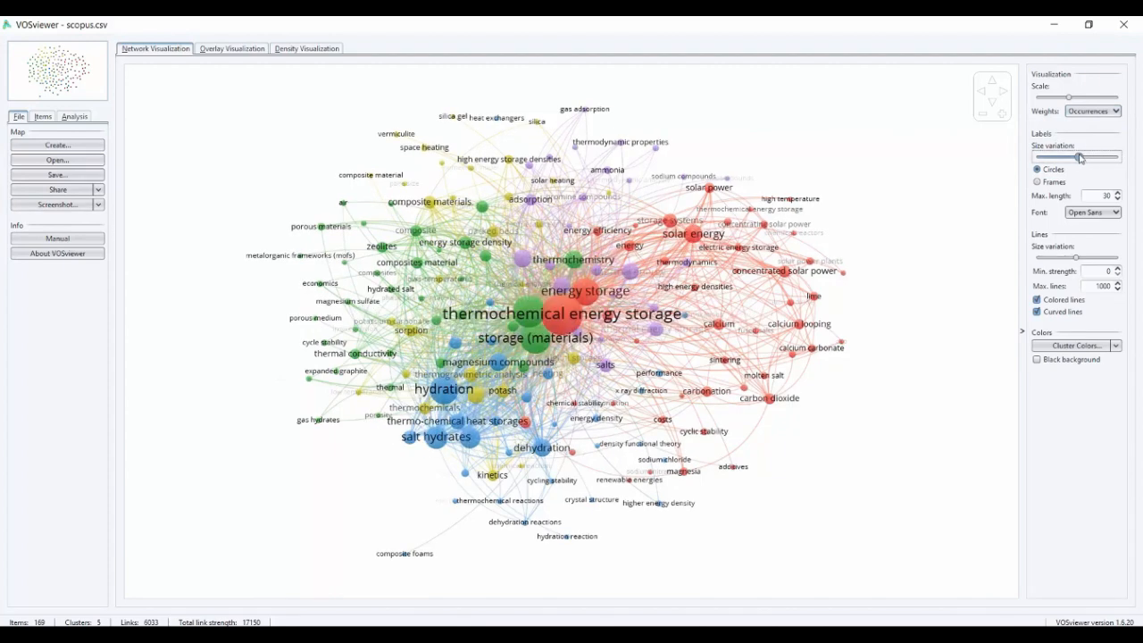
Try displaying the map items as frames and return them to circles
click(1039, 183)
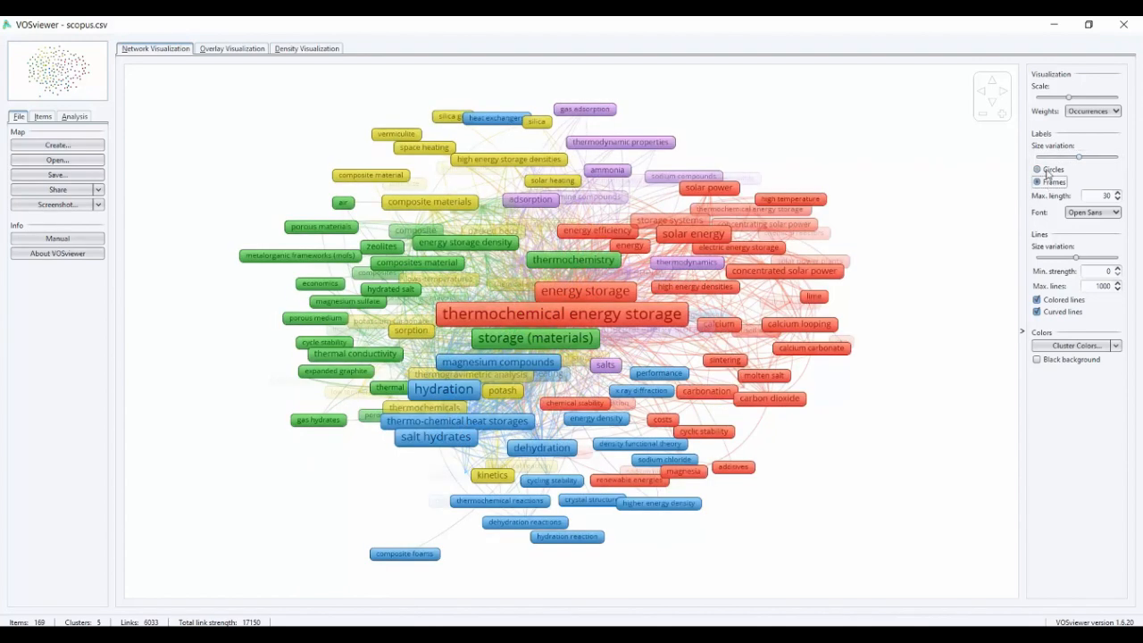
click(1047, 175)
click(1052, 172)
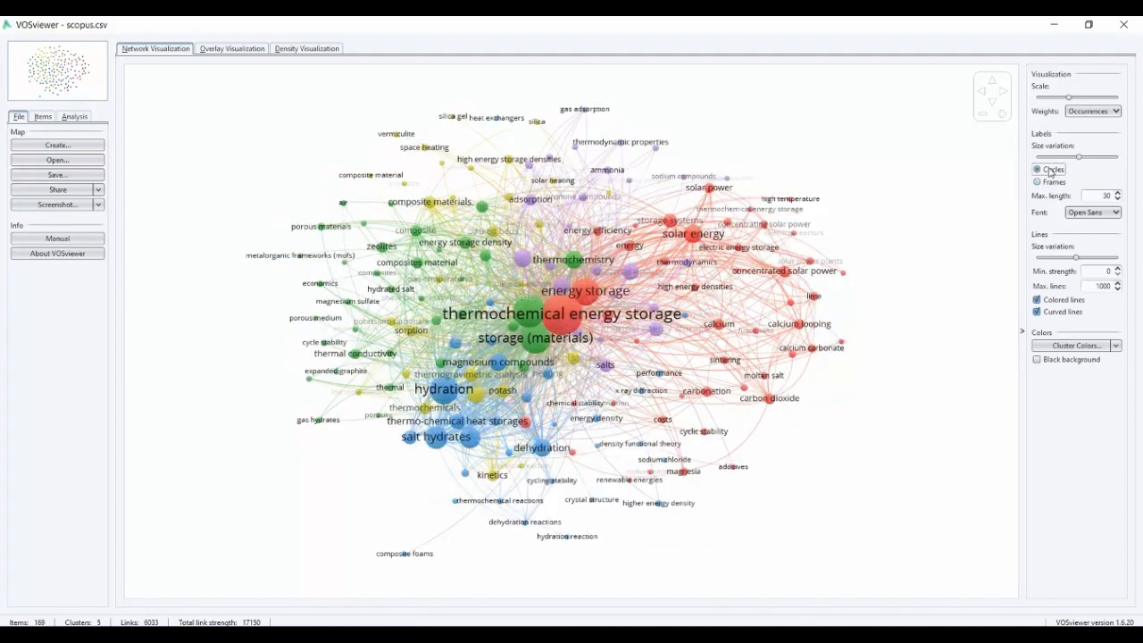
Set the maximum label length to 5 characters and inspect the shortened labels on the map
double_click(1108, 194)
key(BackSpace)
text(5)
click(1116, 199)
click(1117, 193)
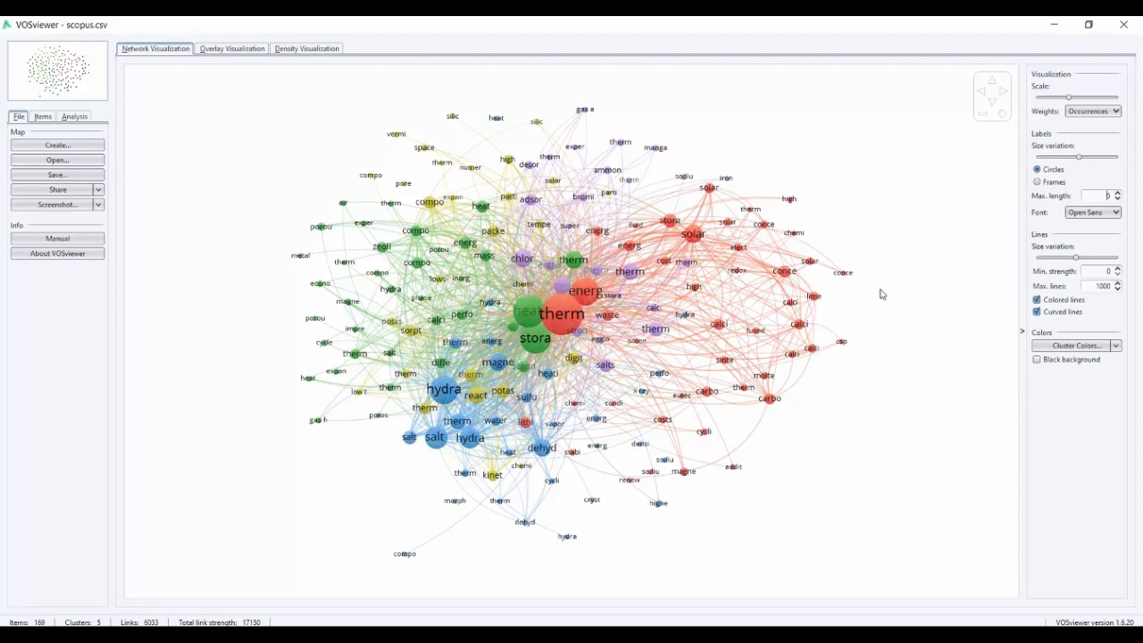
scroll(827, 272, up, 3)
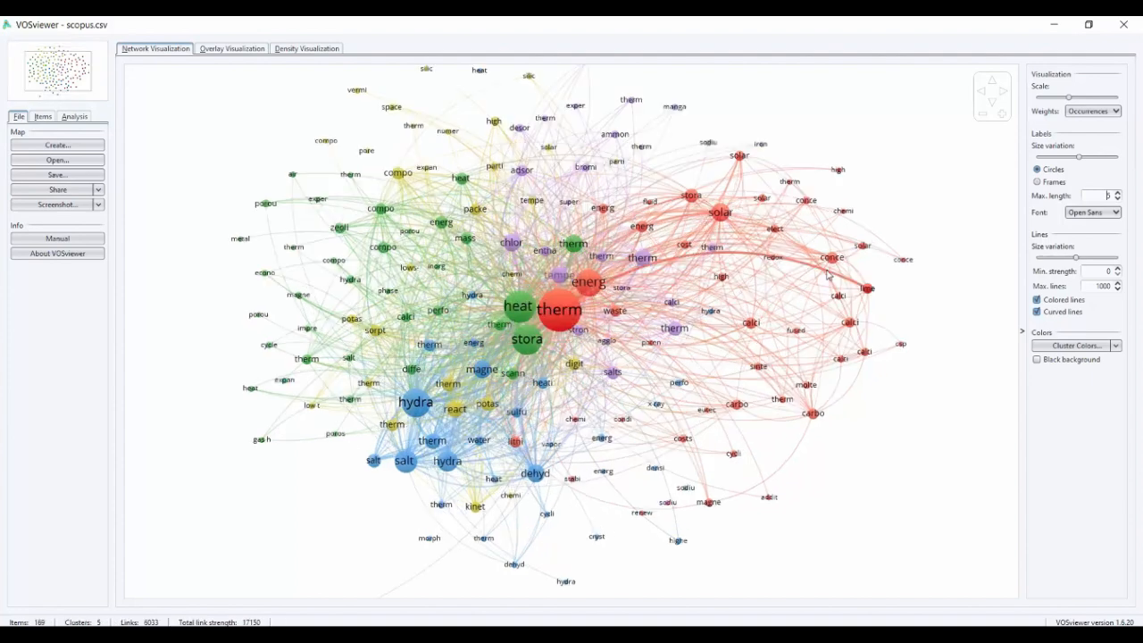
scroll(860, 306, down, 3)
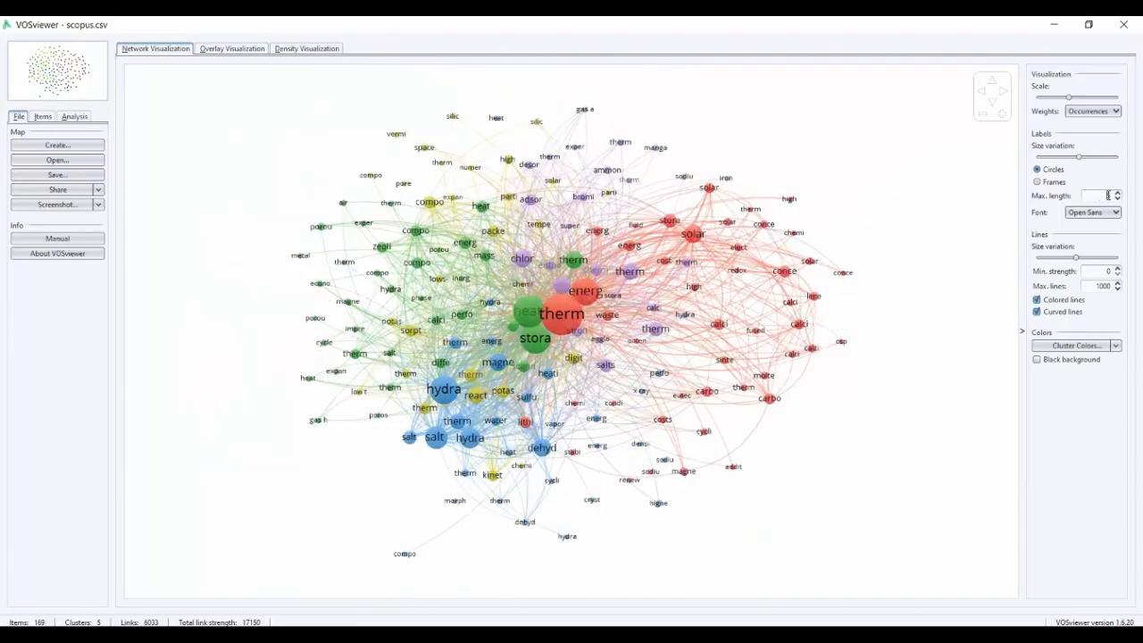
Set the maximum label length to 15 characters and keep Open Sans as the label font
text(15)
key(Return)
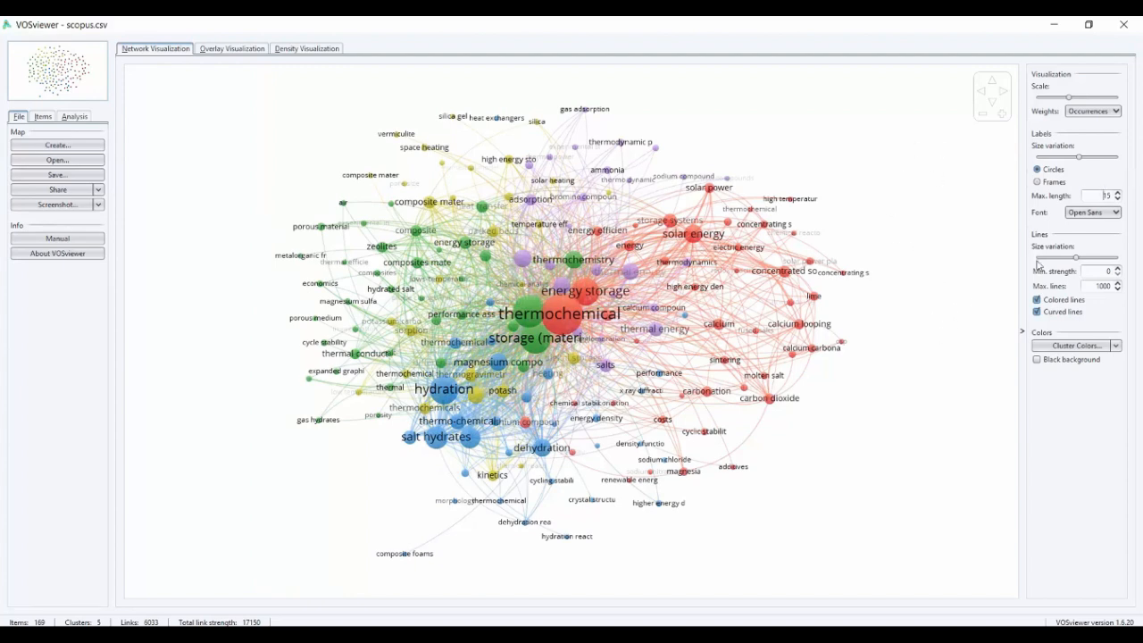
click(1116, 213)
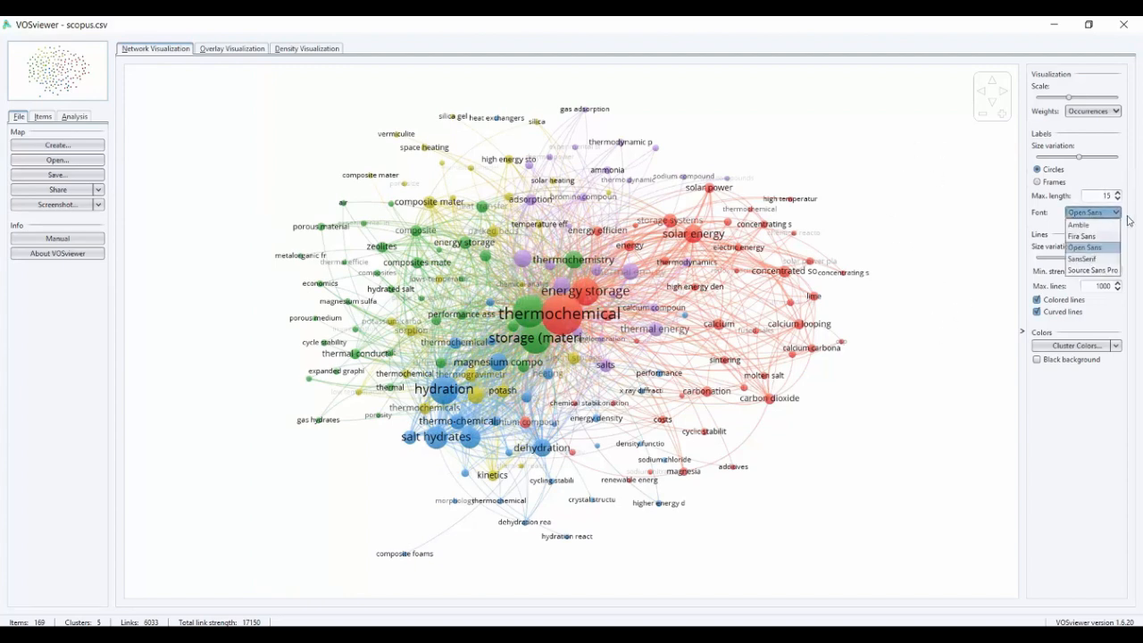
click(1129, 217)
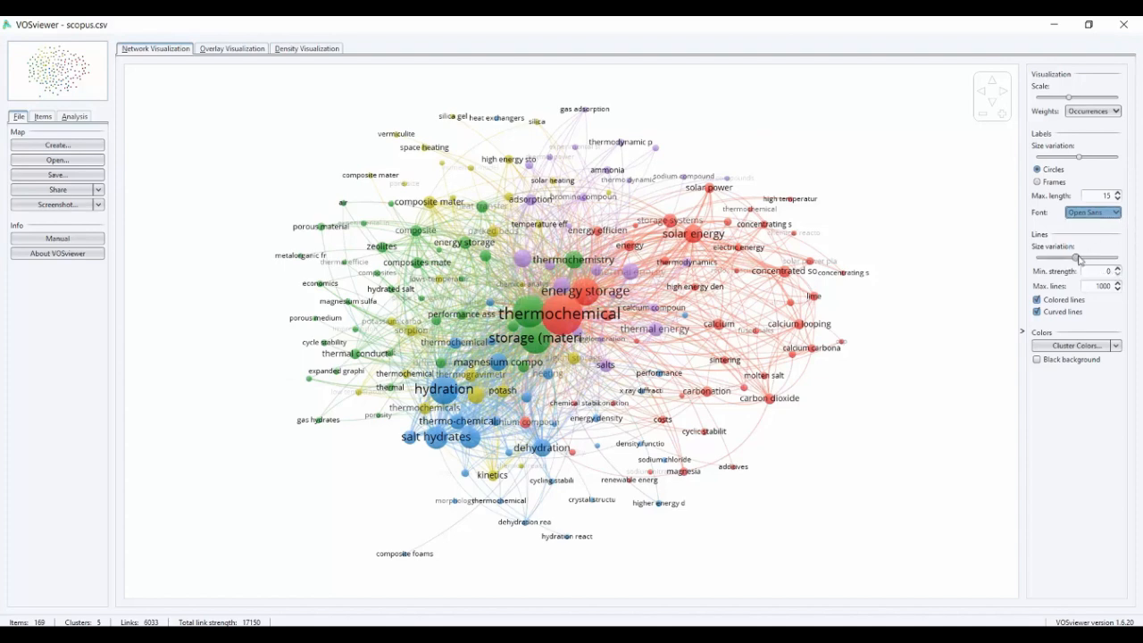
Try the maximum line size variation and return it to the middle value
drag(1078, 257, 1118, 260)
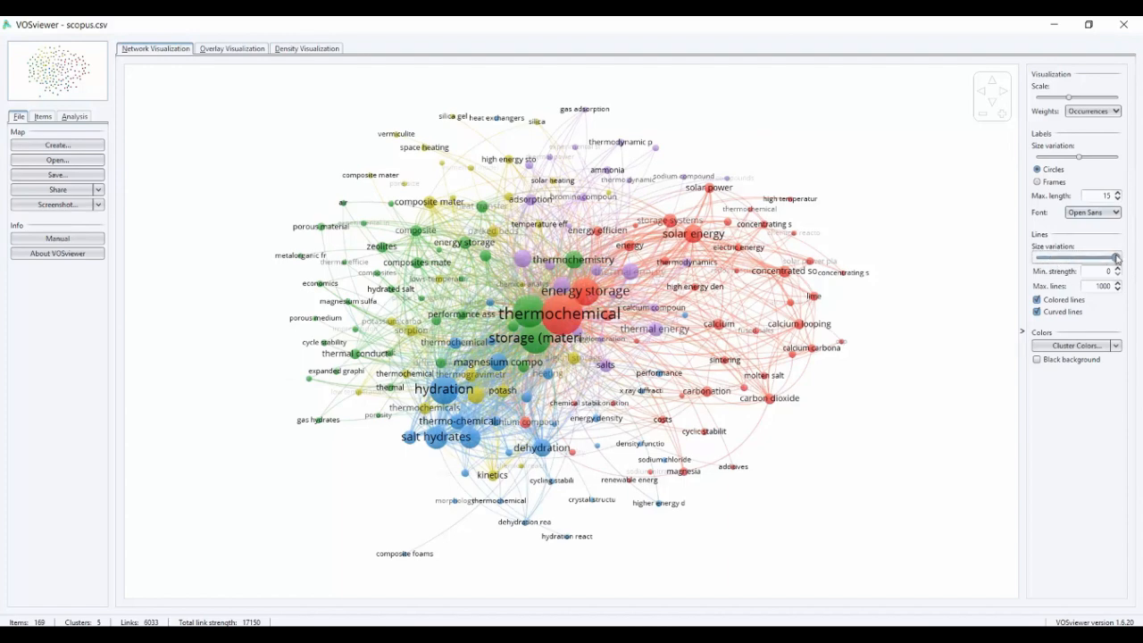
click(1079, 262)
click(1076, 260)
click(1076, 260)
click(1076, 259)
Raise the minimum line strength to 14, and reduce it gradually to 6 to bring back weaker links
click(1118, 268)
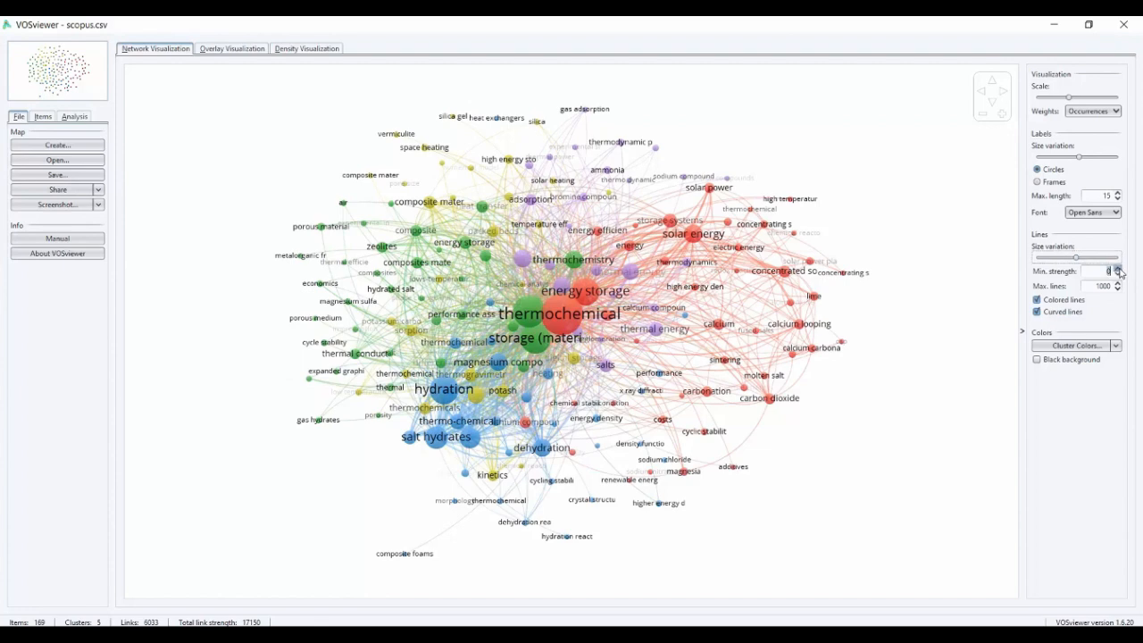
click(1118, 268)
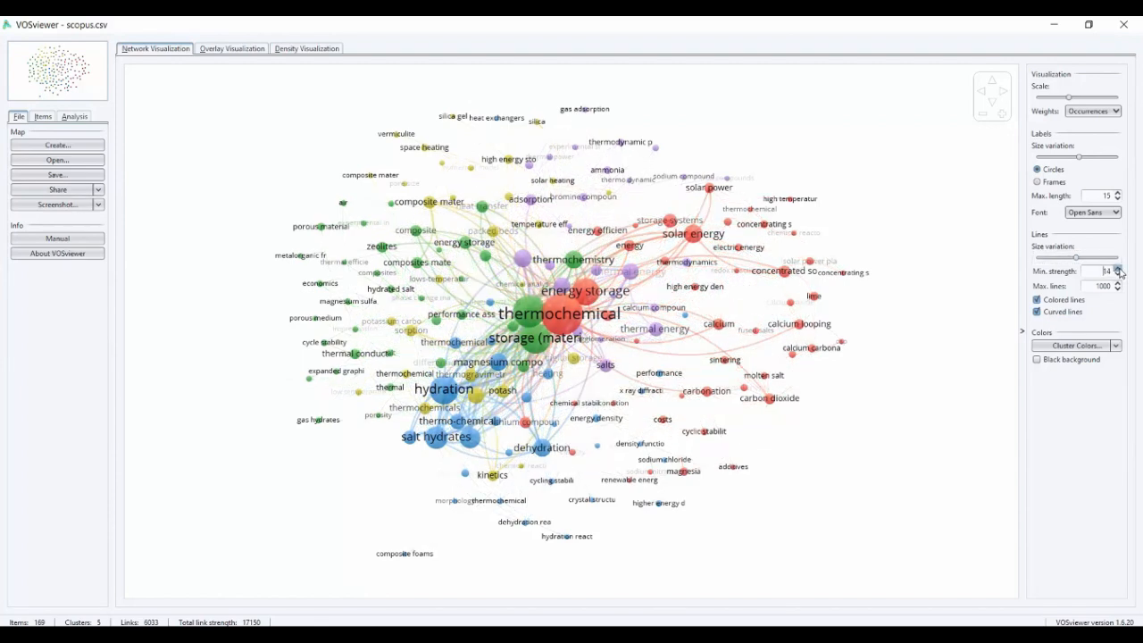
click(1118, 278)
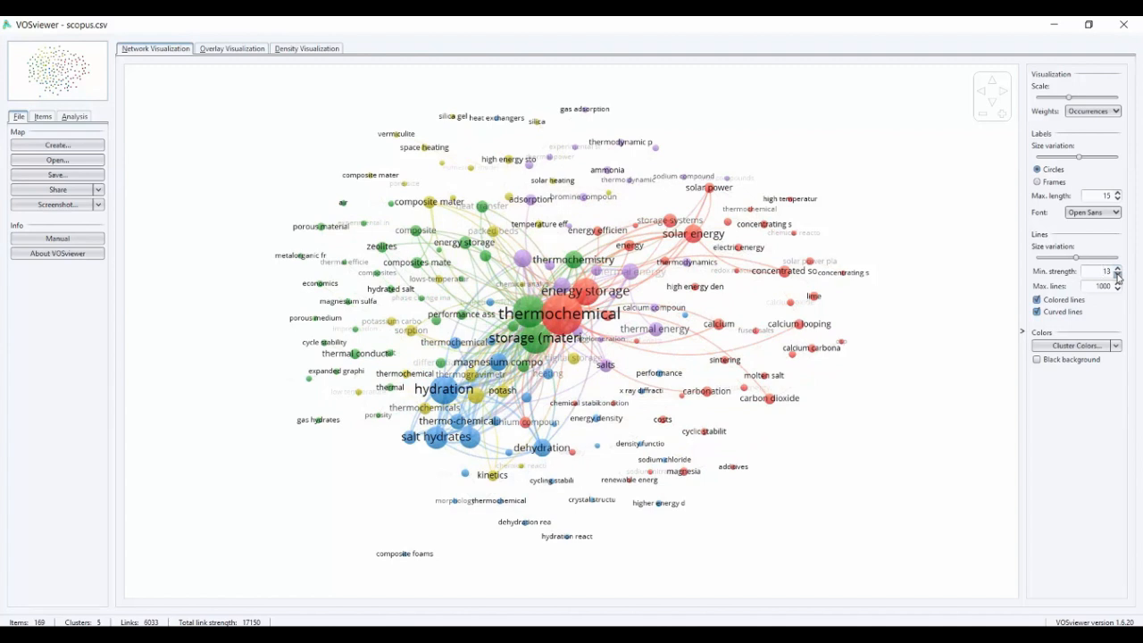
click(1117, 277)
click(1118, 278)
click(1117, 277)
click(1118, 278)
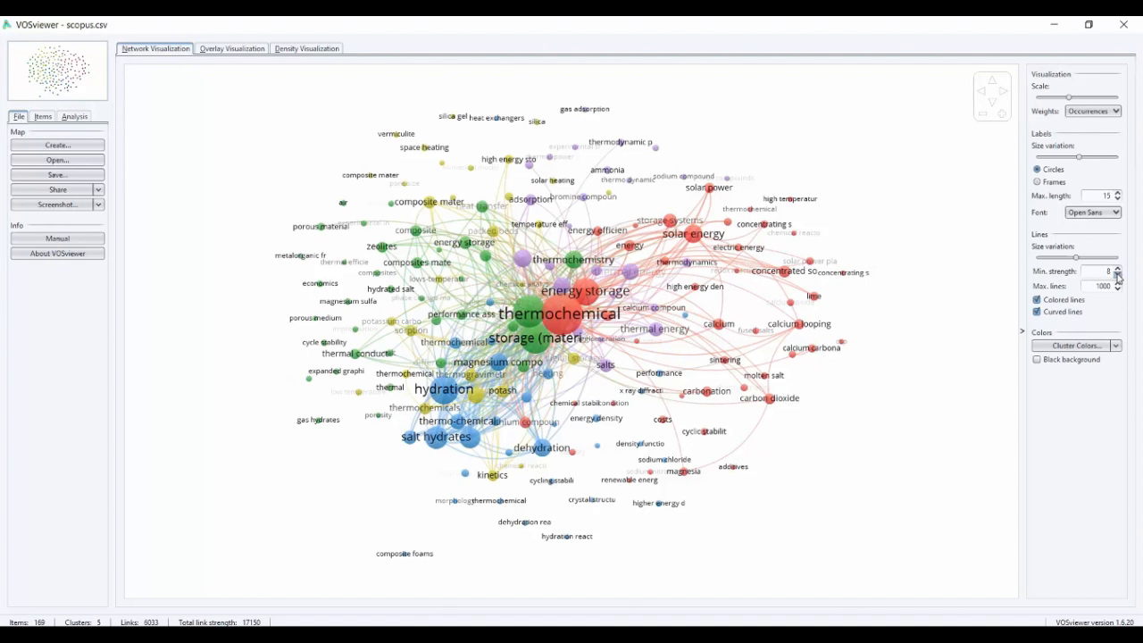
click(1118, 276)
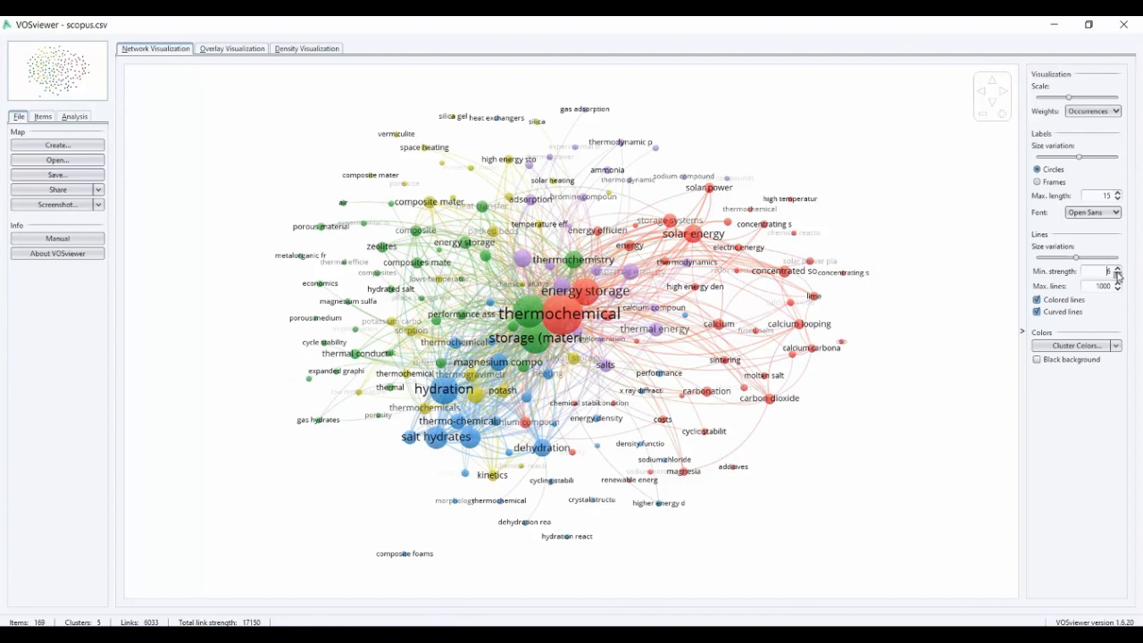
Raise the minimum line strength gradually to about 68 so that only the strongest links are drawn
click(1117, 269)
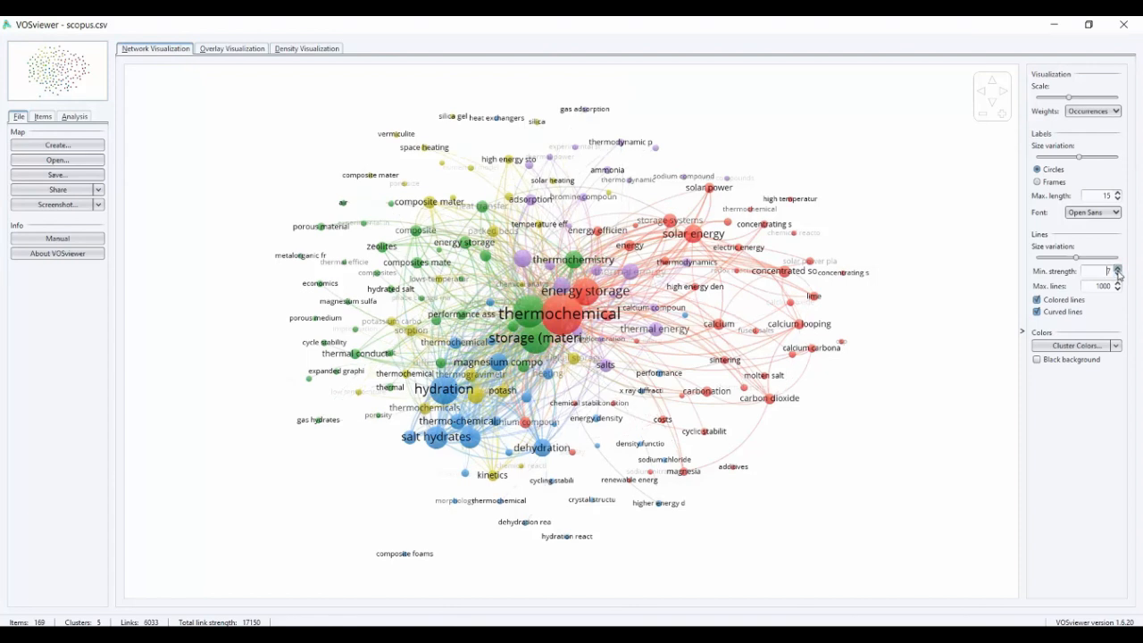
click(1116, 269)
click(1116, 269)
click(1117, 269)
click(1117, 270)
click(1116, 269)
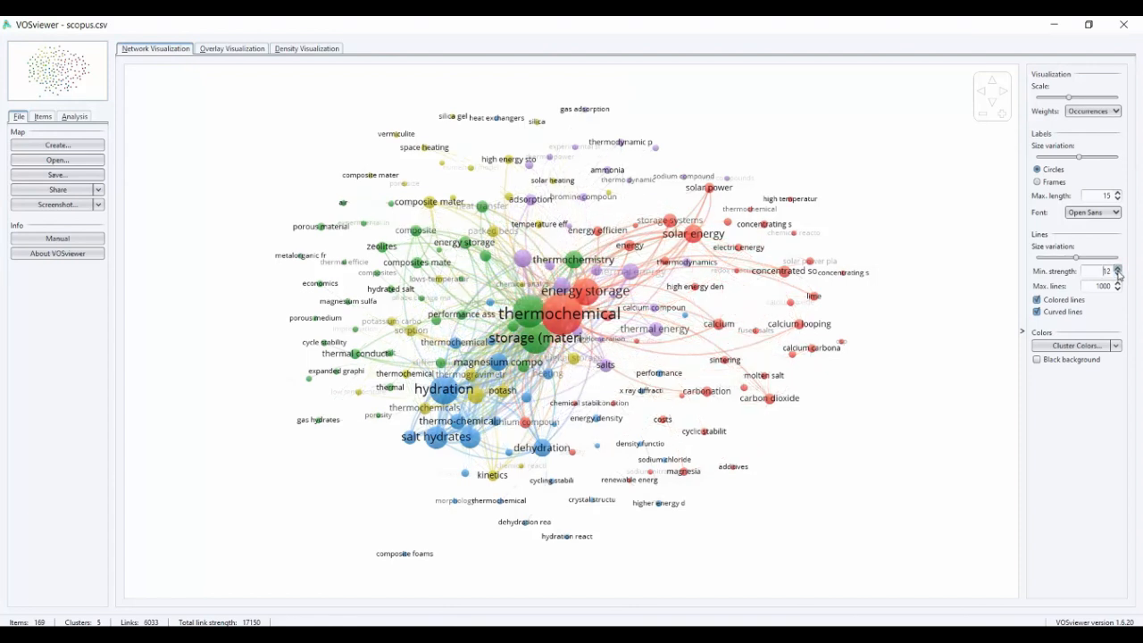
click(1117, 270)
click(1117, 274)
click(1117, 269)
click(1116, 270)
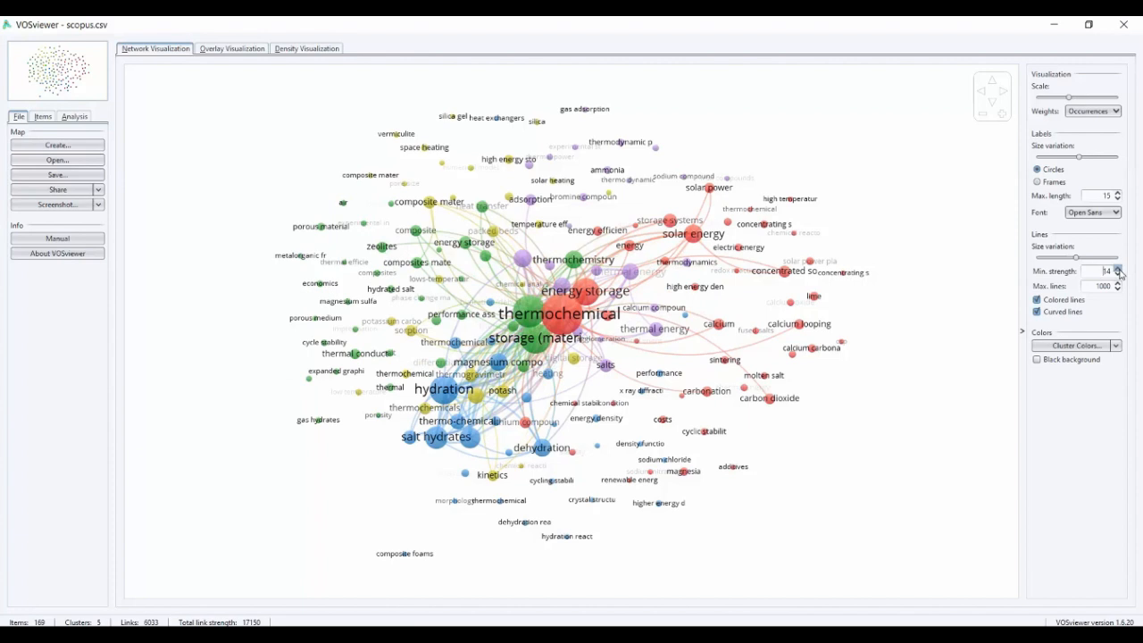
click(1117, 270)
click(1117, 270)
click(1118, 269)
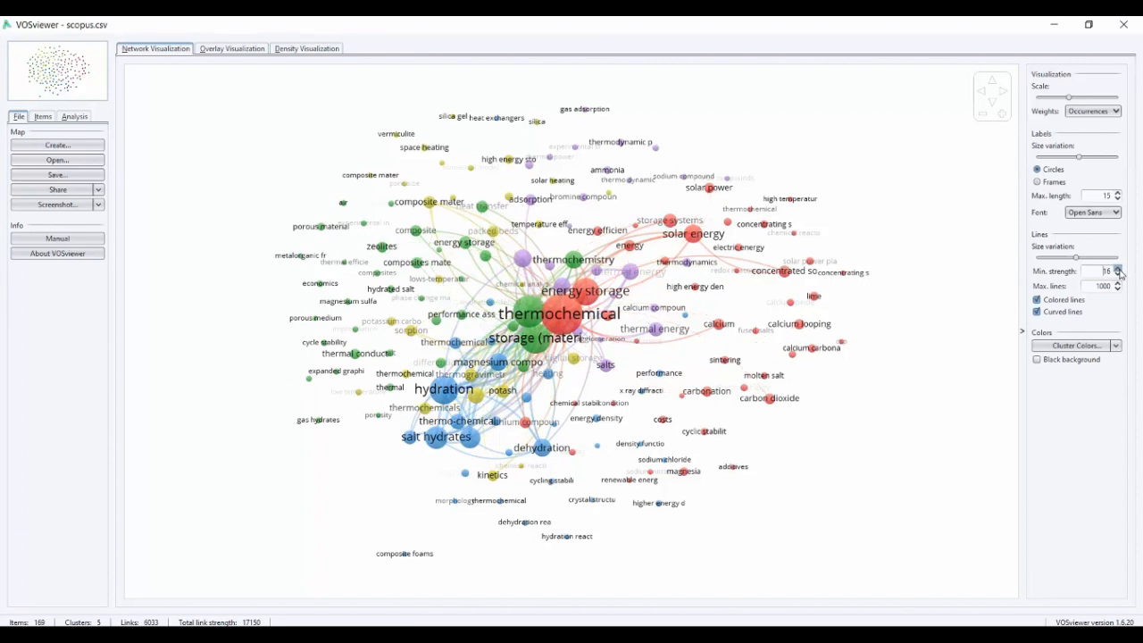
click(1117, 270)
click(1118, 269)
click(1118, 270)
click(1117, 270)
click(1118, 269)
click(1117, 270)
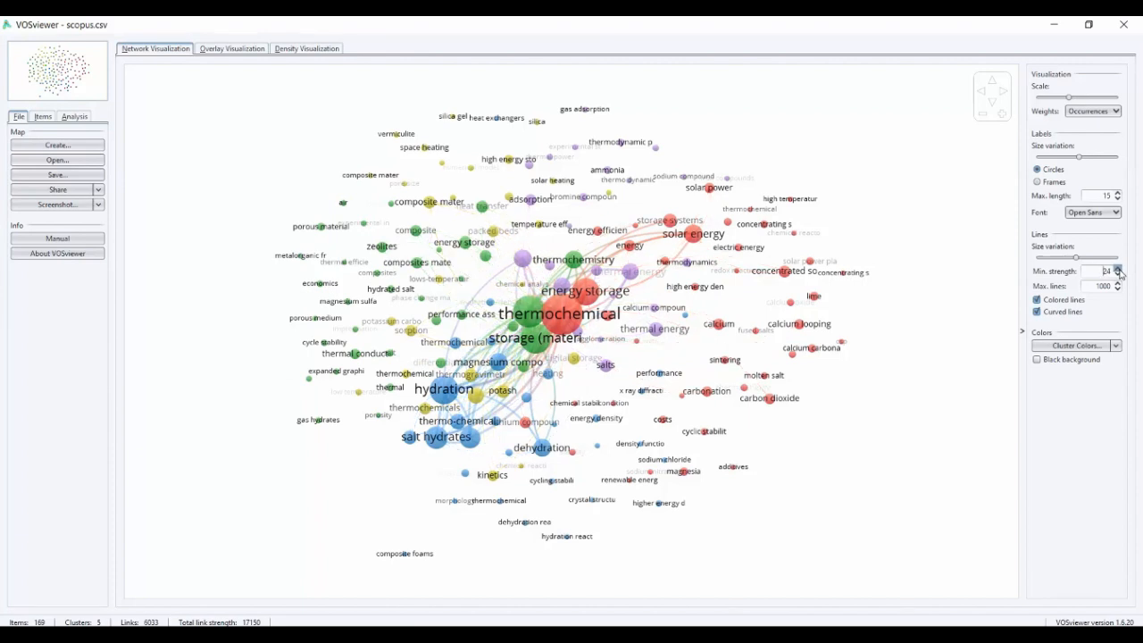
click(1117, 270)
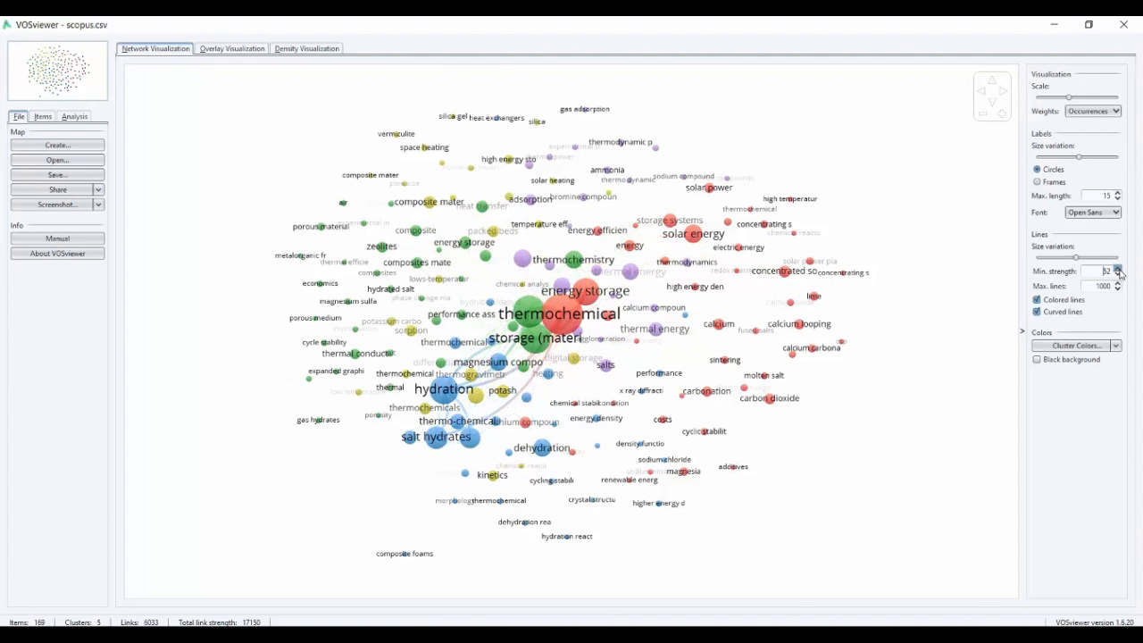
click(1118, 269)
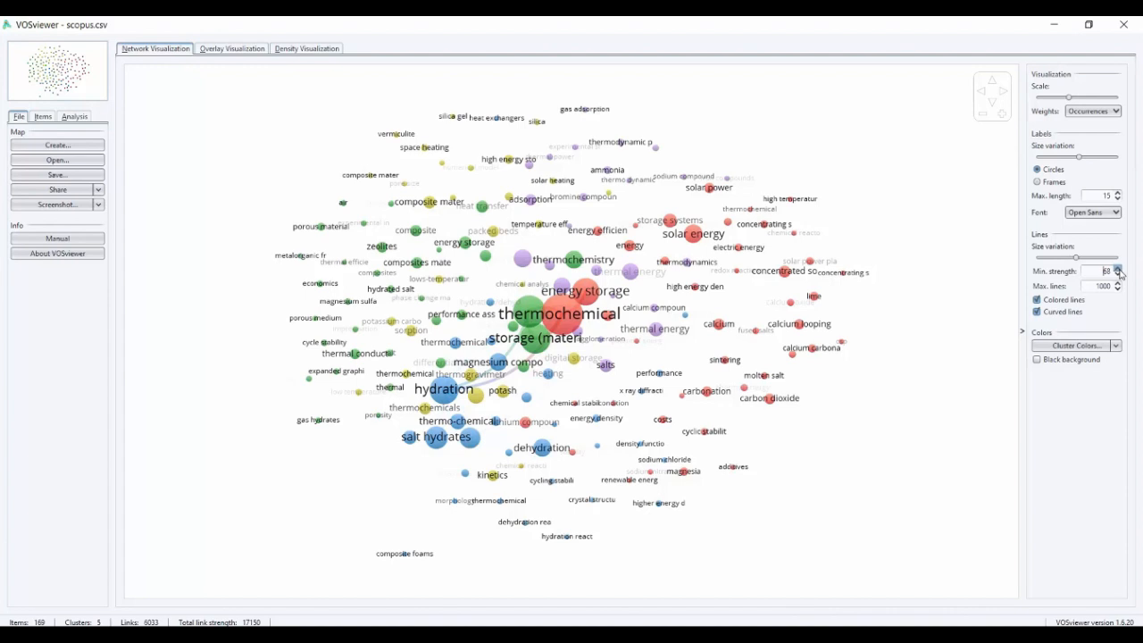
click(1117, 269)
Lower the minimum line strength back to 0 so that weak links are drawn again
click(1117, 275)
click(1117, 274)
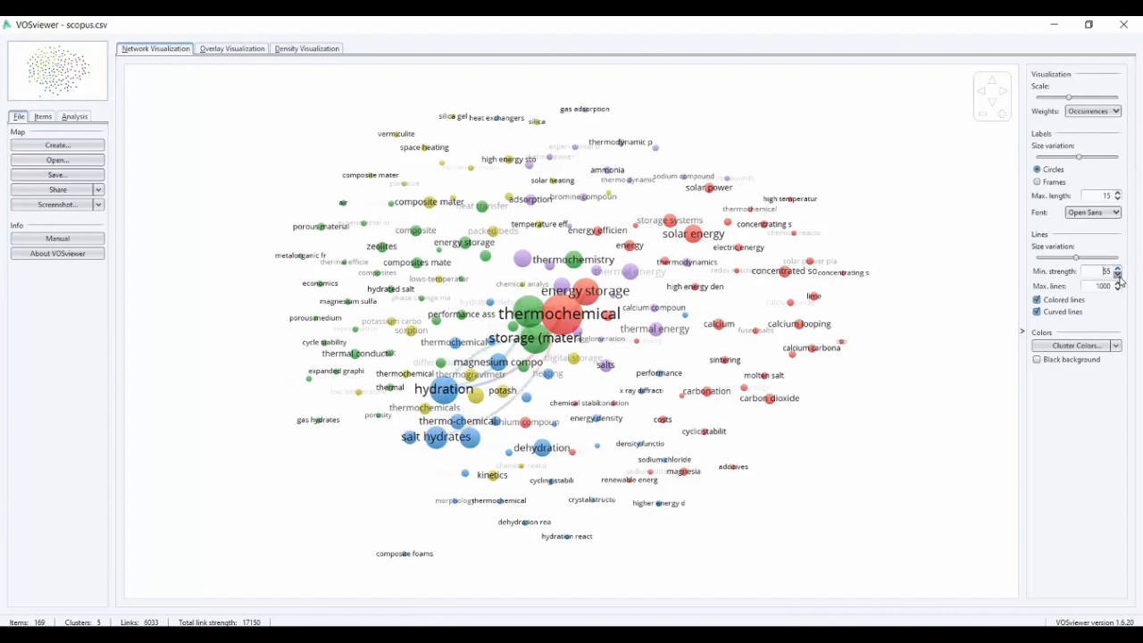
click(1117, 275)
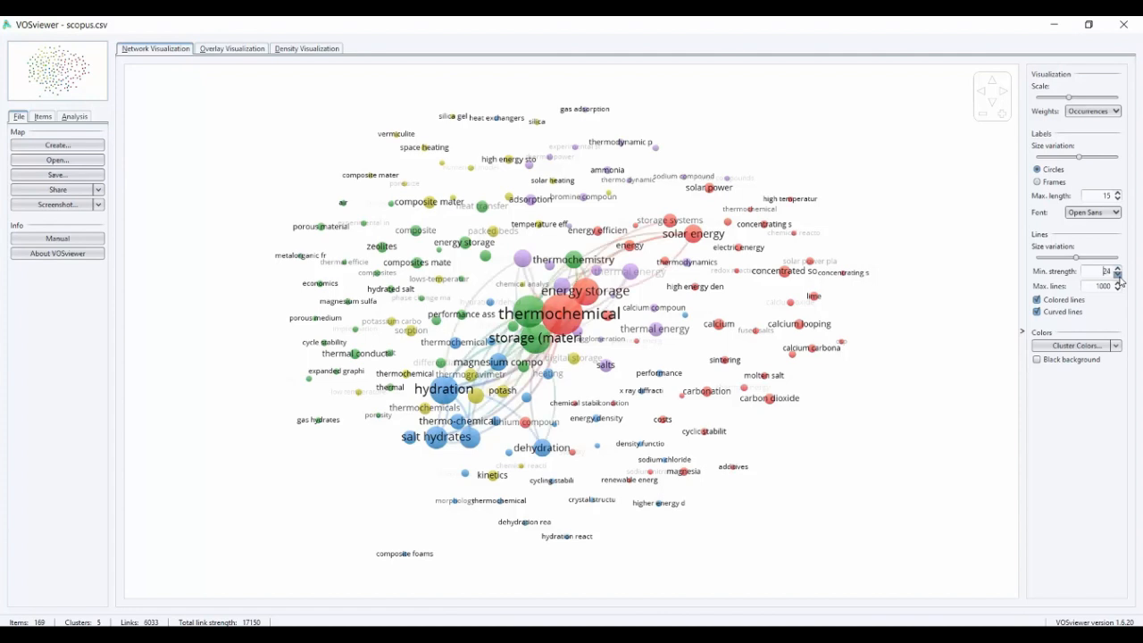
click(1117, 275)
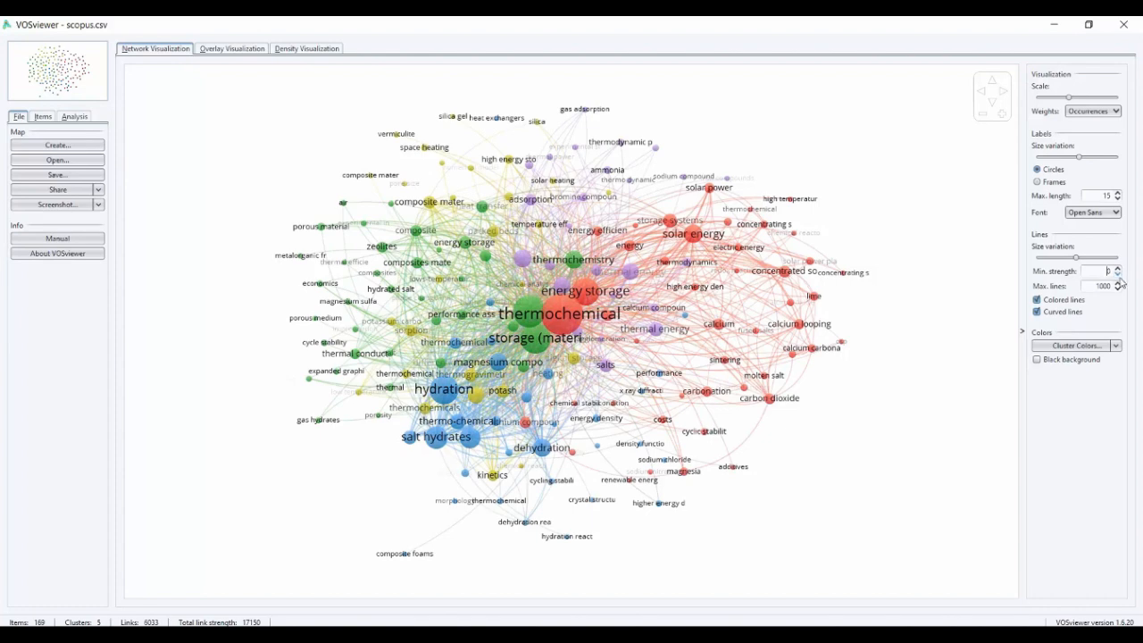
click(1117, 275)
click(1118, 270)
click(1117, 275)
Try the map with uncolored lines and restore the colored lines
click(1118, 302)
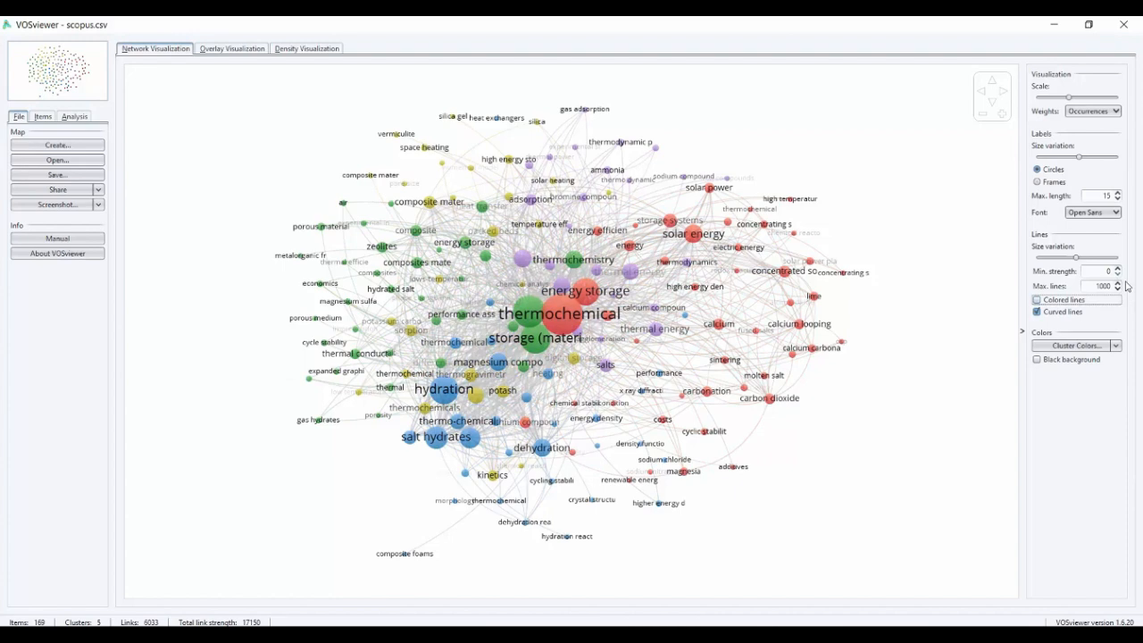
click(1058, 305)
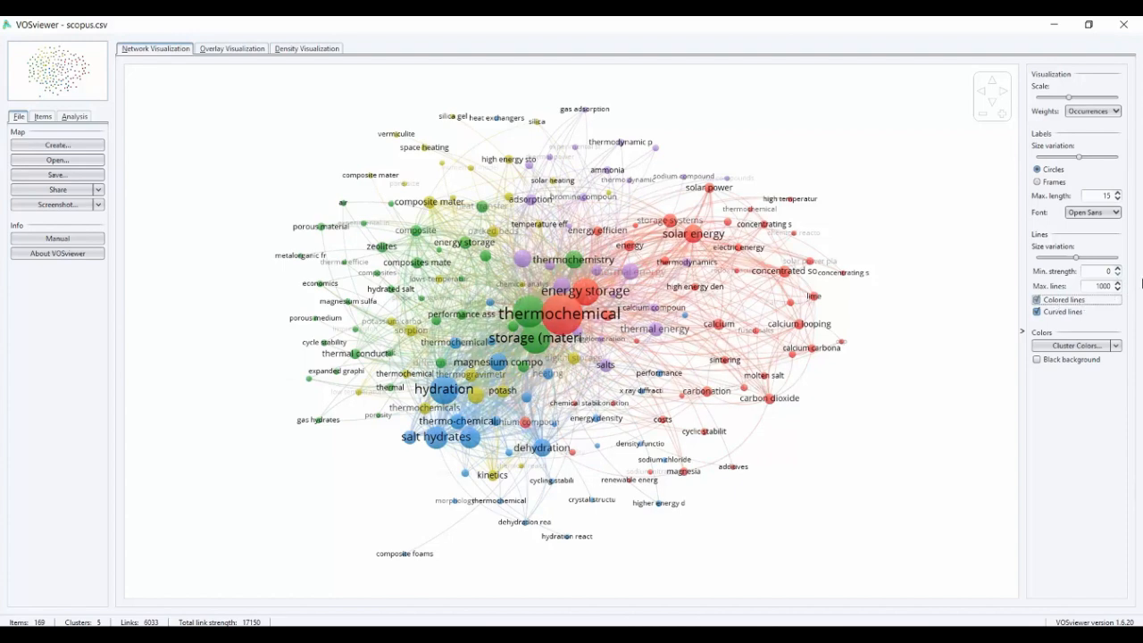
Try a maximum of 8000 lines on the map and restore the limit to 1000
click(1099, 285)
key(BackSpace)
text(8)
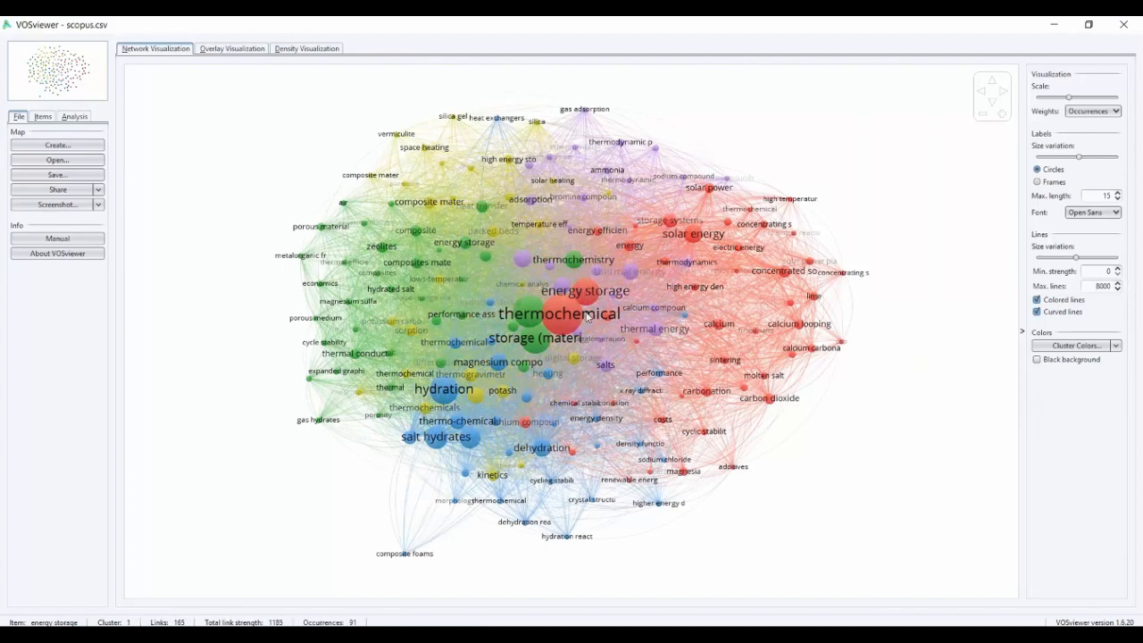
mouse_move(589, 319)
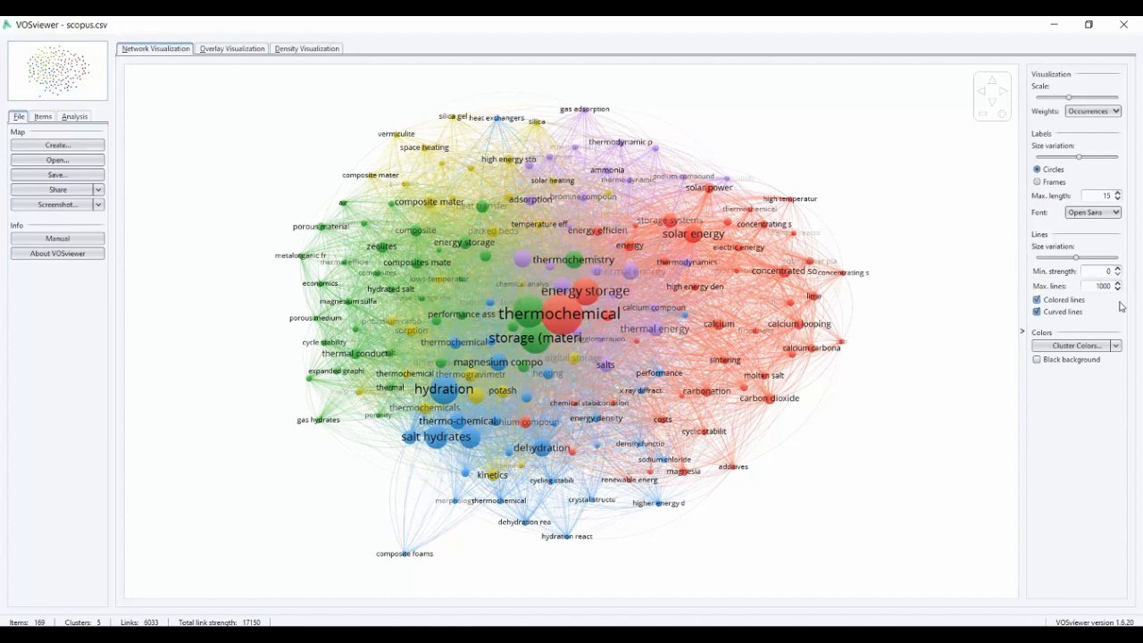
key(Return)
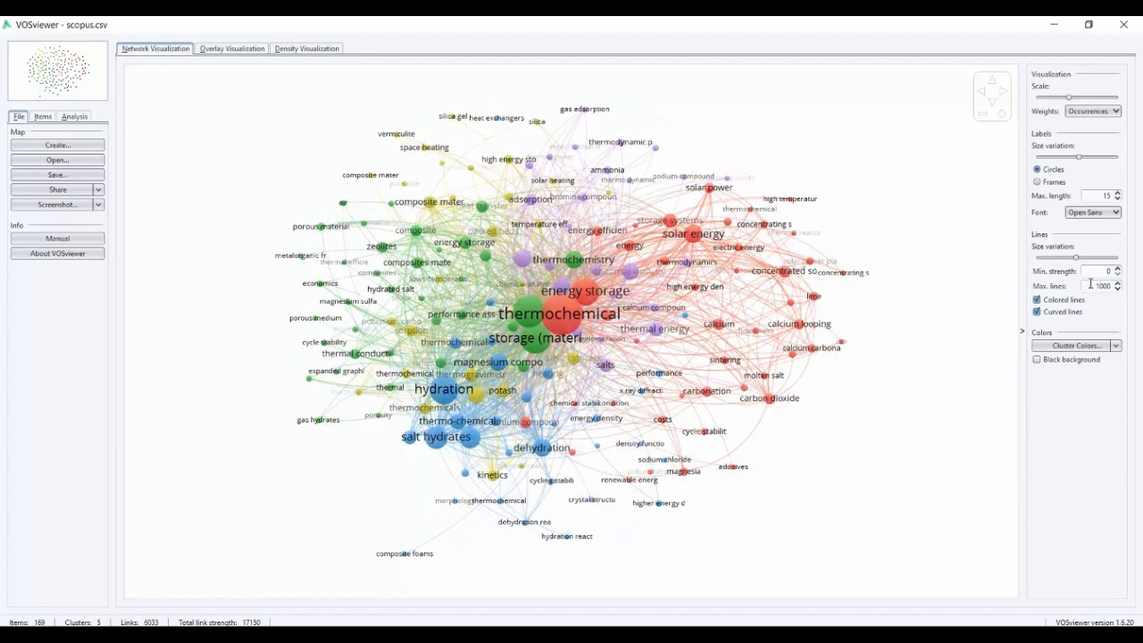
Try toggling the colored and curved line options and leave both enabled
click(1039, 302)
click(1038, 301)
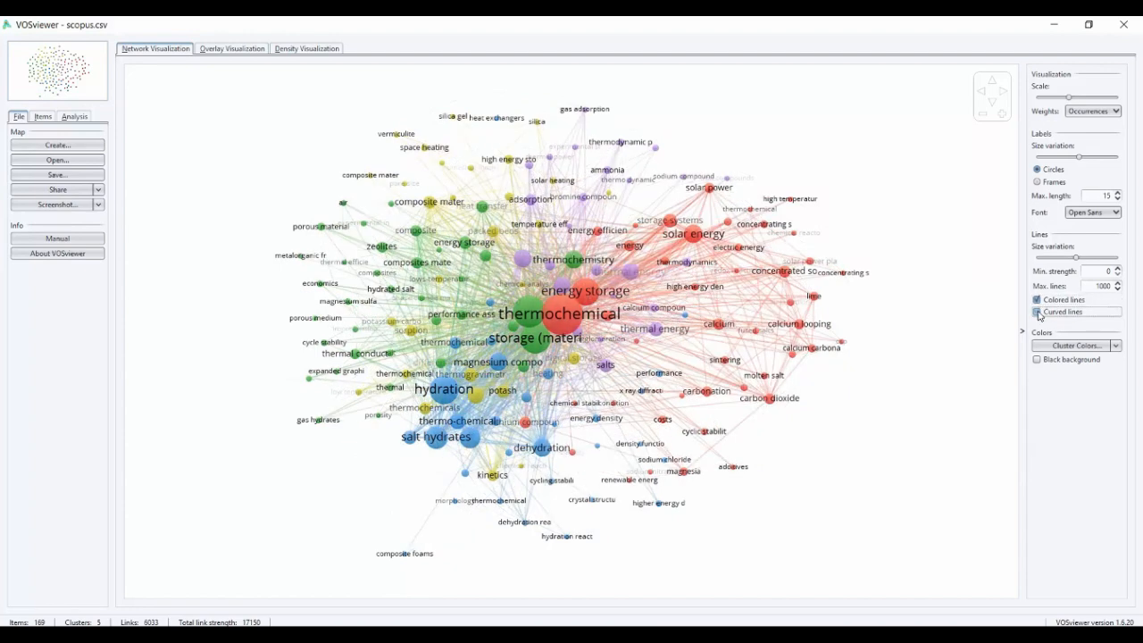
click(1038, 313)
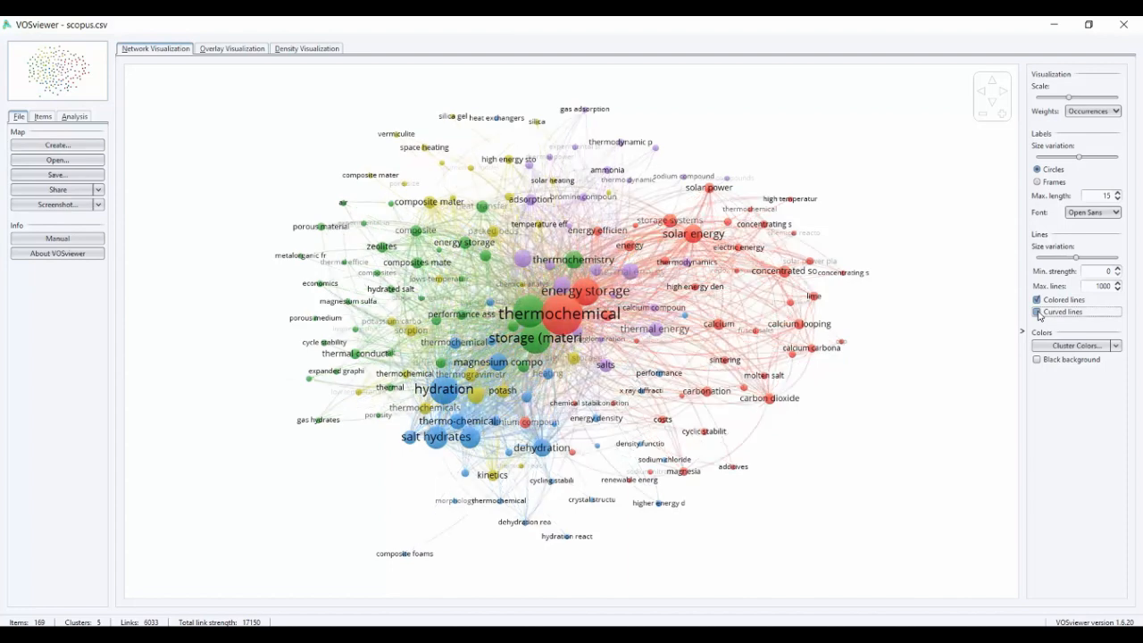
Check the available cluster color options, try a black background for the map and restore the white one
click(1116, 346)
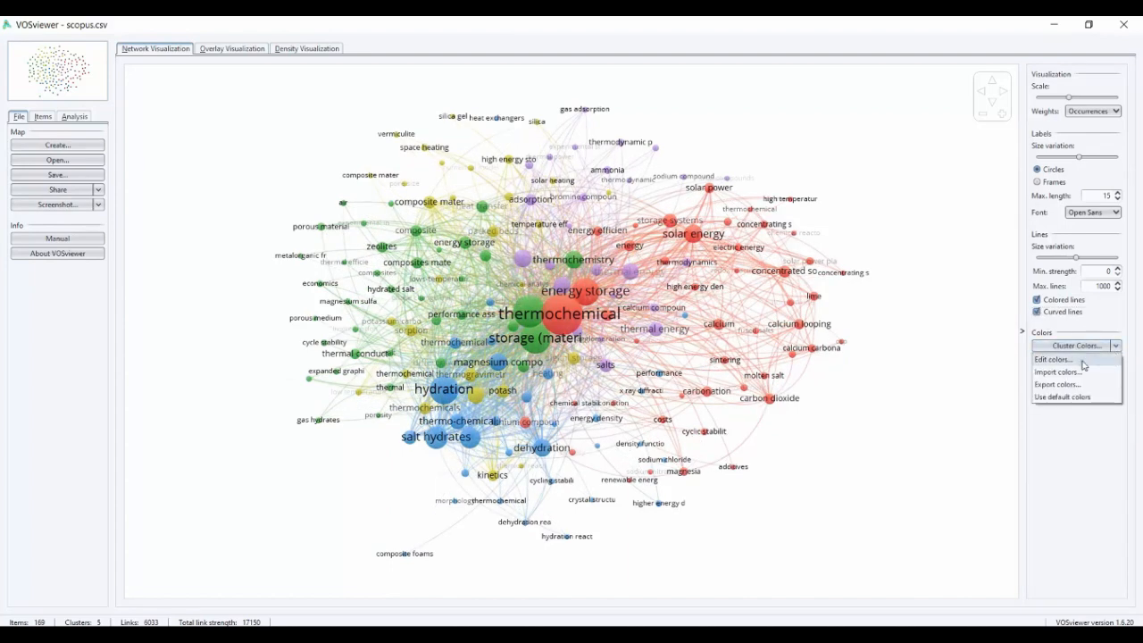
click(1081, 429)
click(1037, 360)
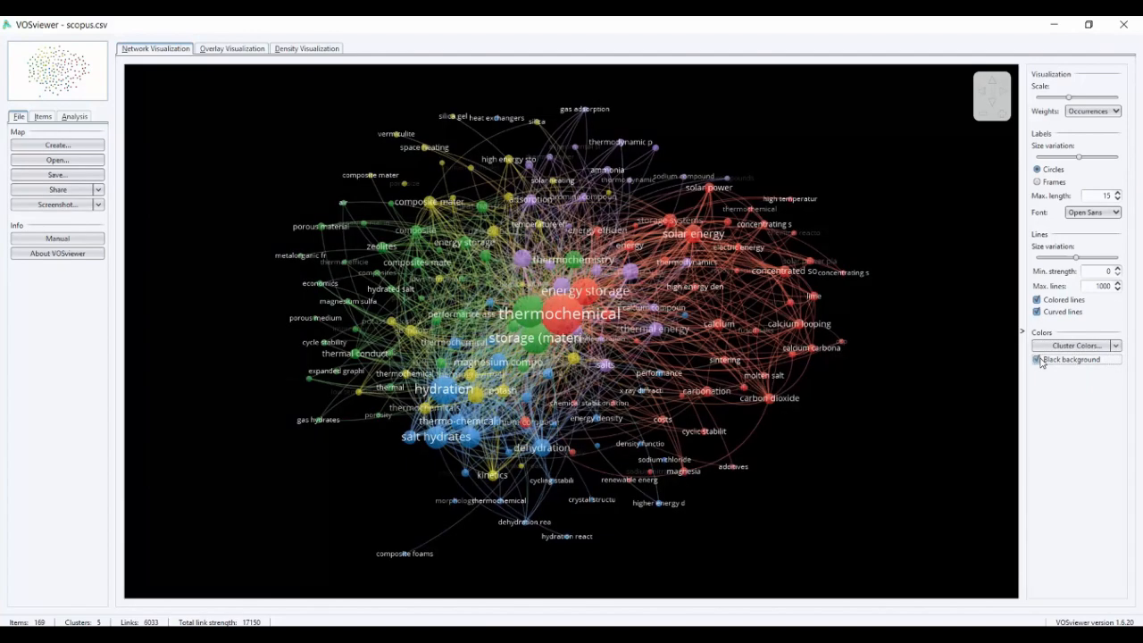
click(1038, 359)
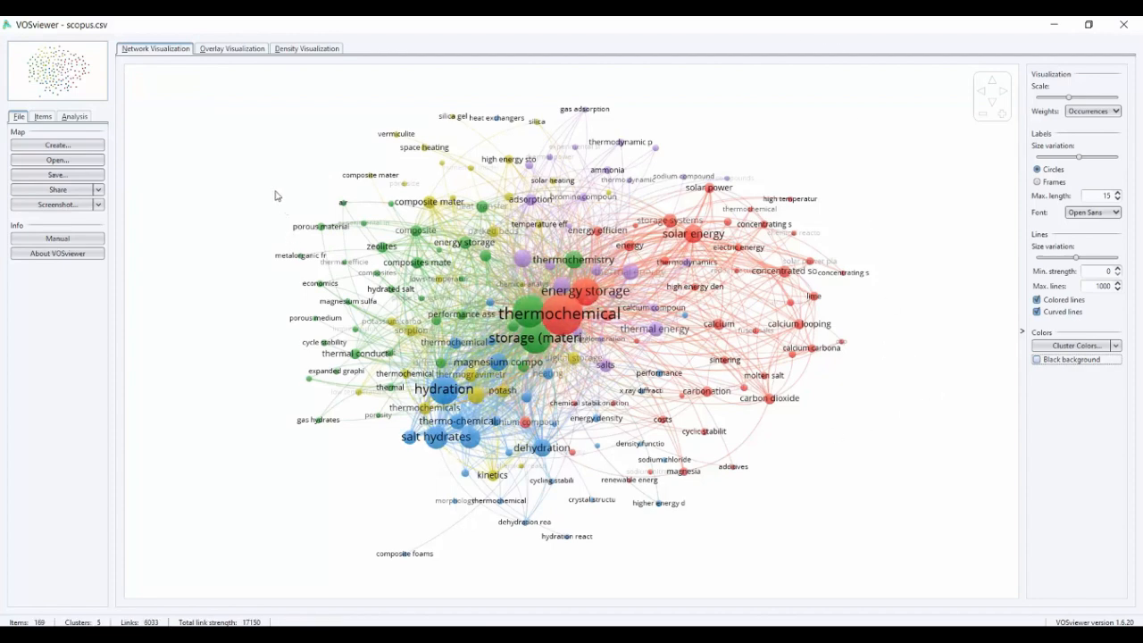
Examine keyword publication years in the overlay visualization, including the solar energy area, and return to the network visualization
click(234, 51)
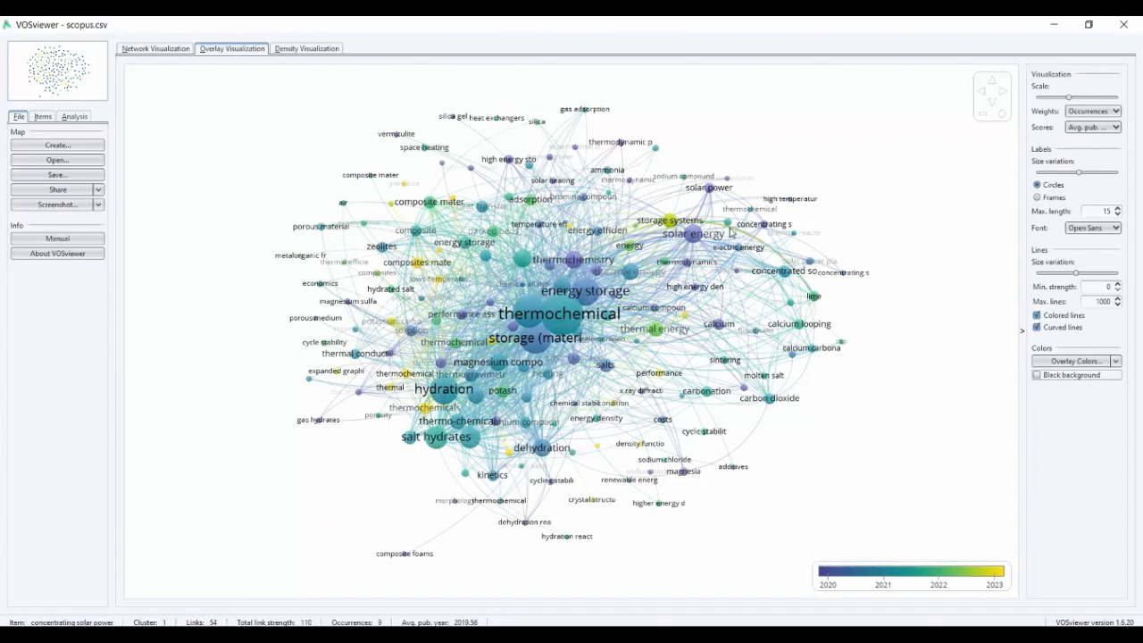
scroll(730, 232, up, 5)
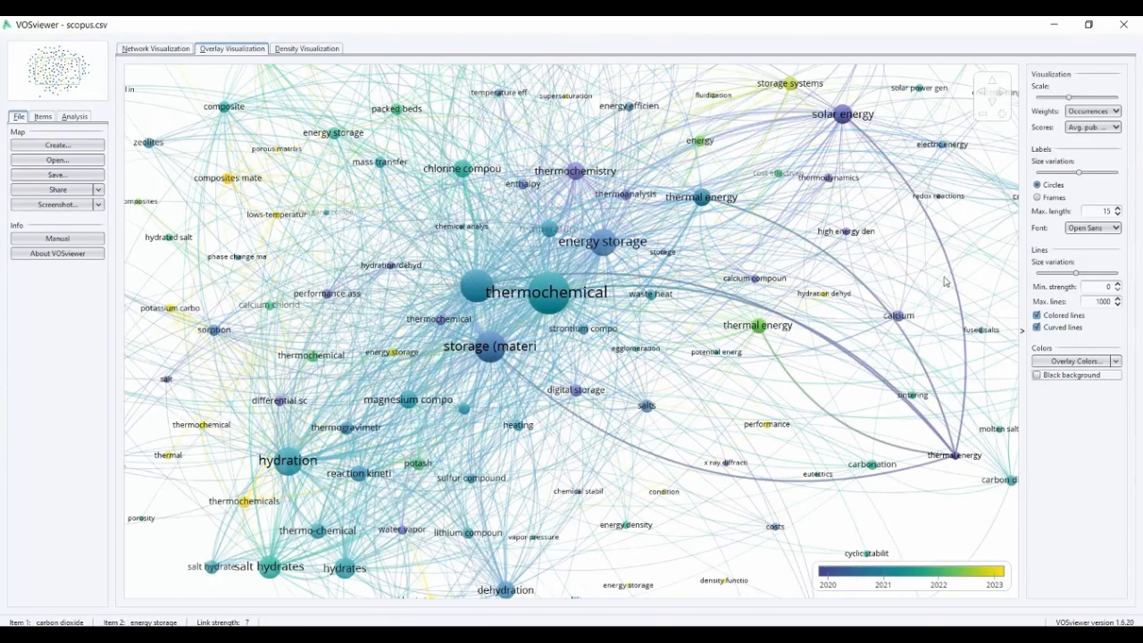
drag(893, 203, 822, 298)
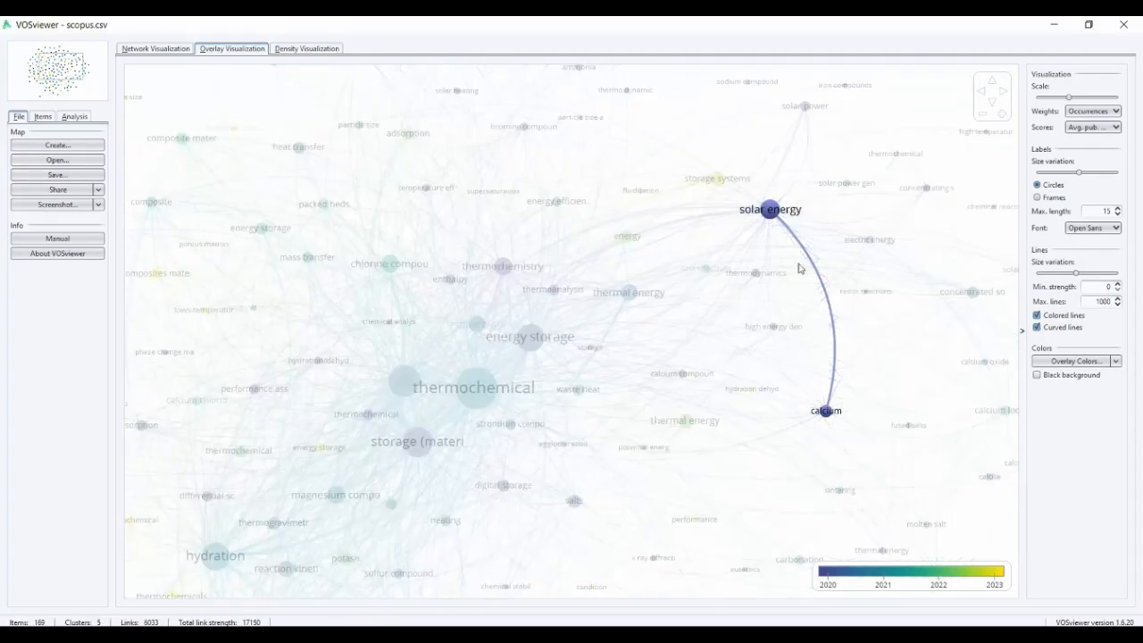
drag(802, 211, 785, 281)
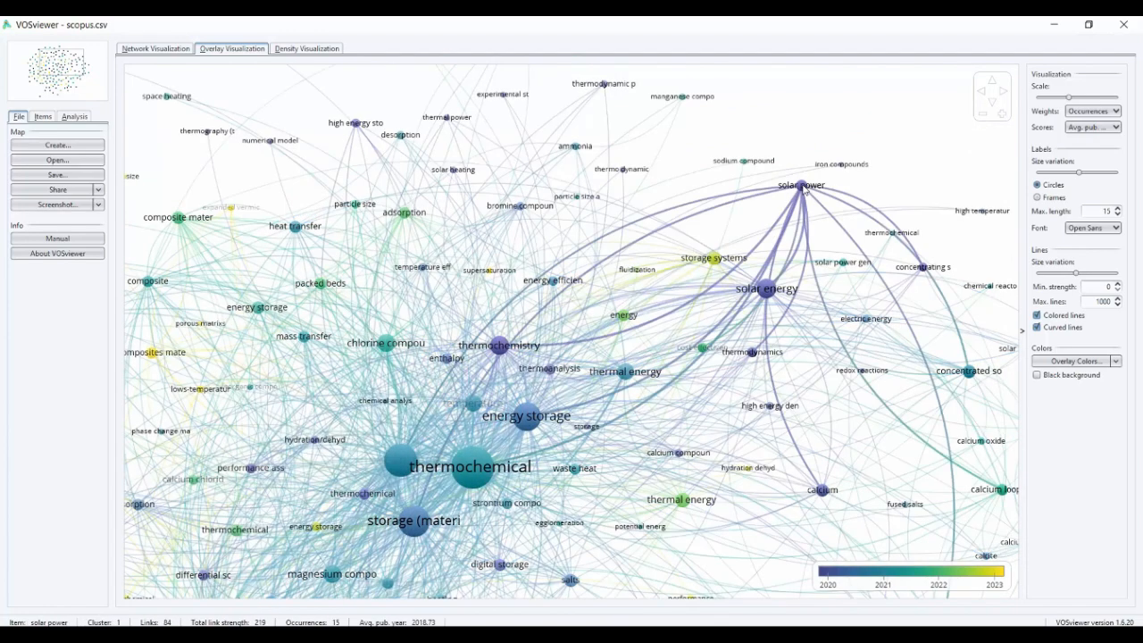
scroll(801, 189, down, 2)
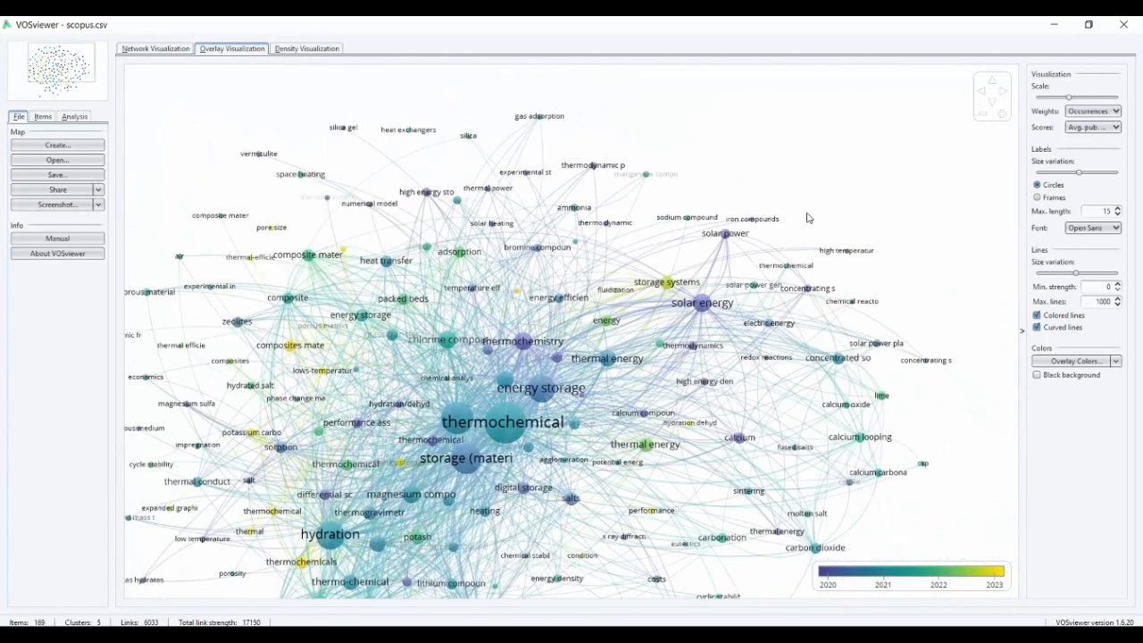
scroll(783, 241, down, 1)
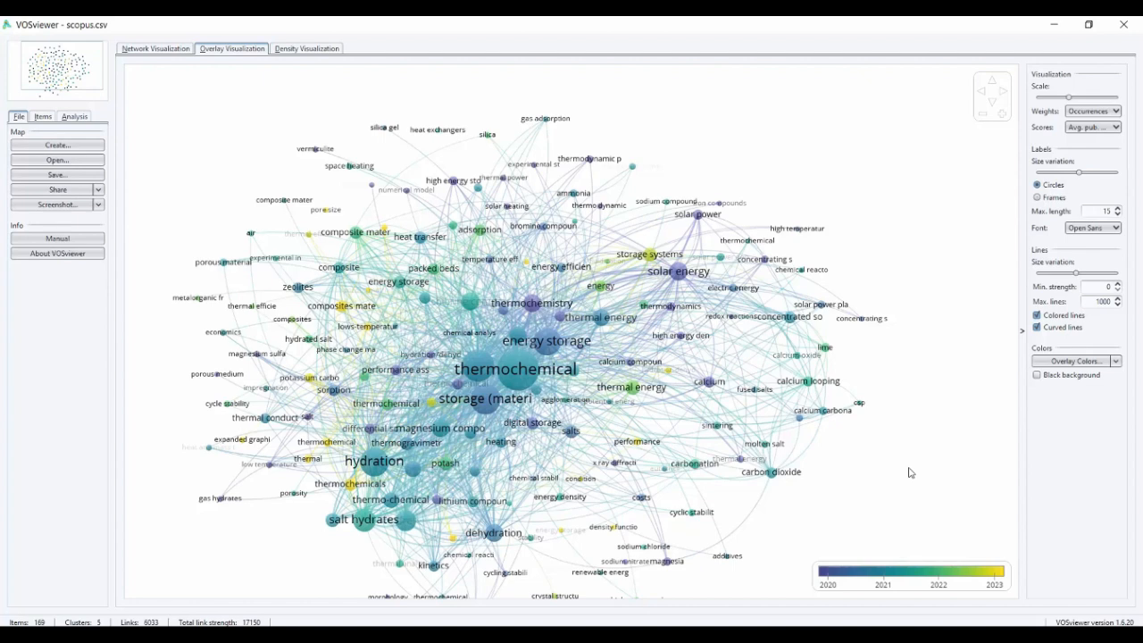
drag(838, 499, 845, 439)
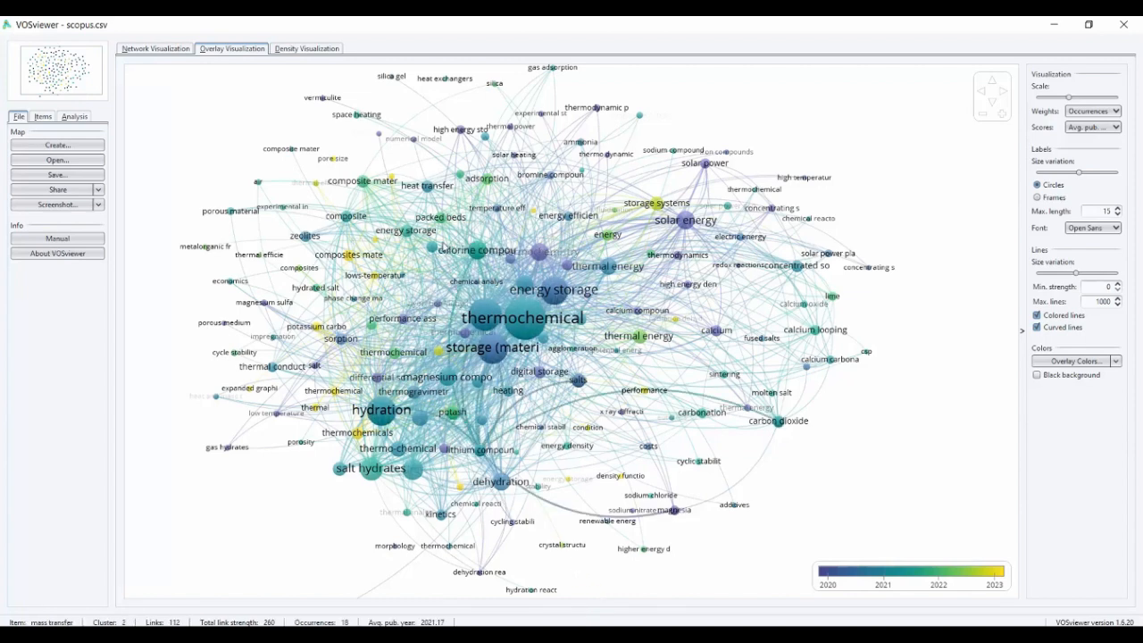
drag(434, 233, 429, 273)
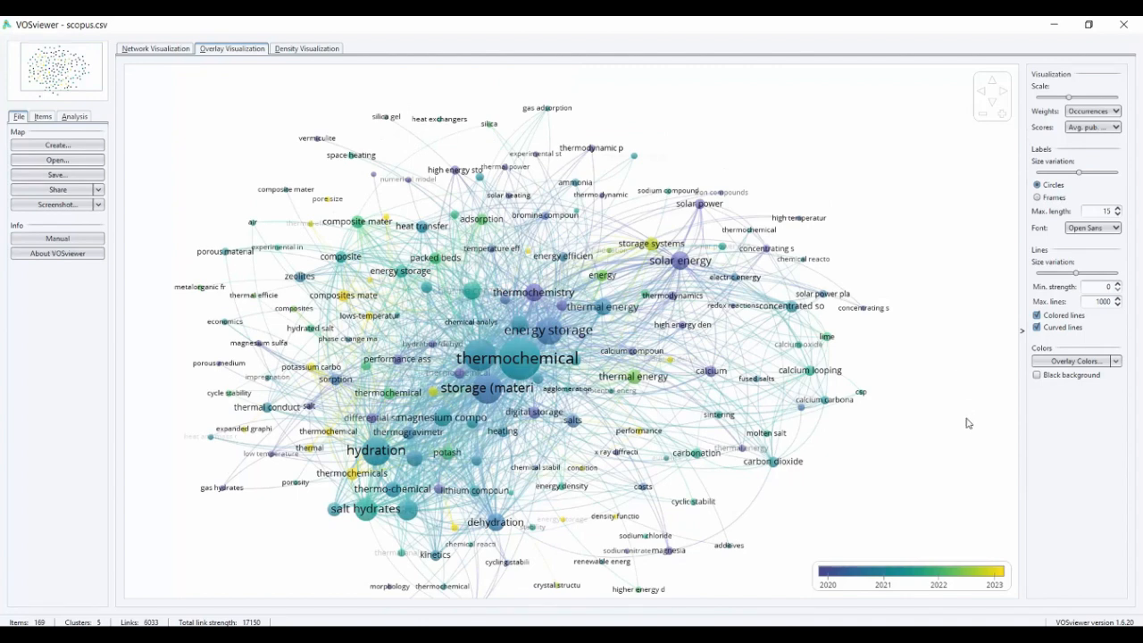
drag(969, 423, 986, 401)
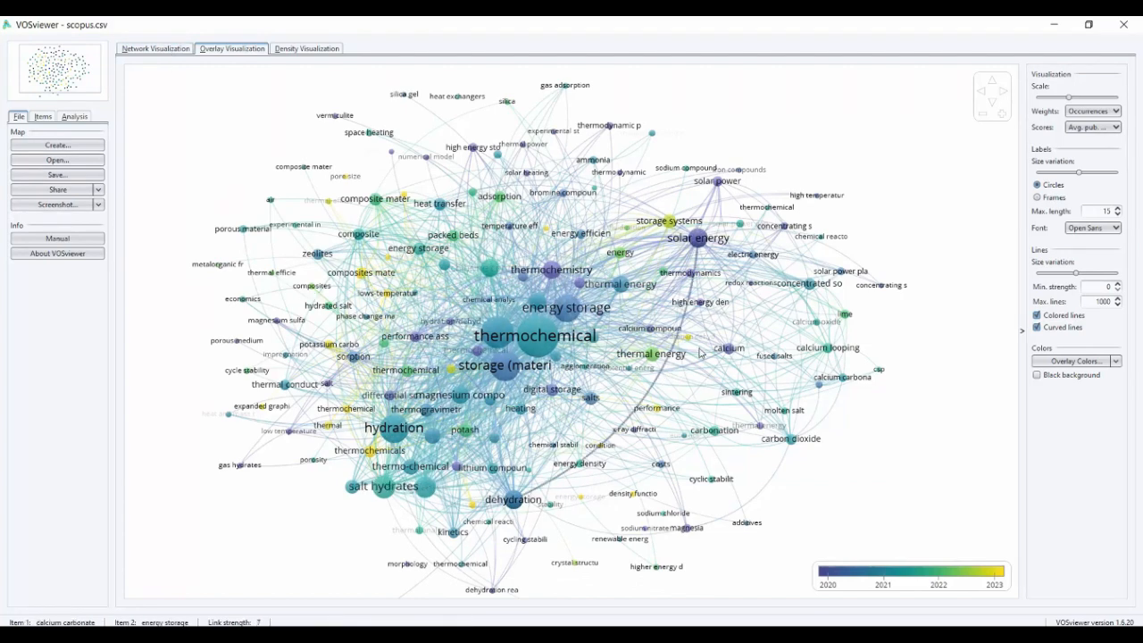
scroll(703, 356, down, 2)
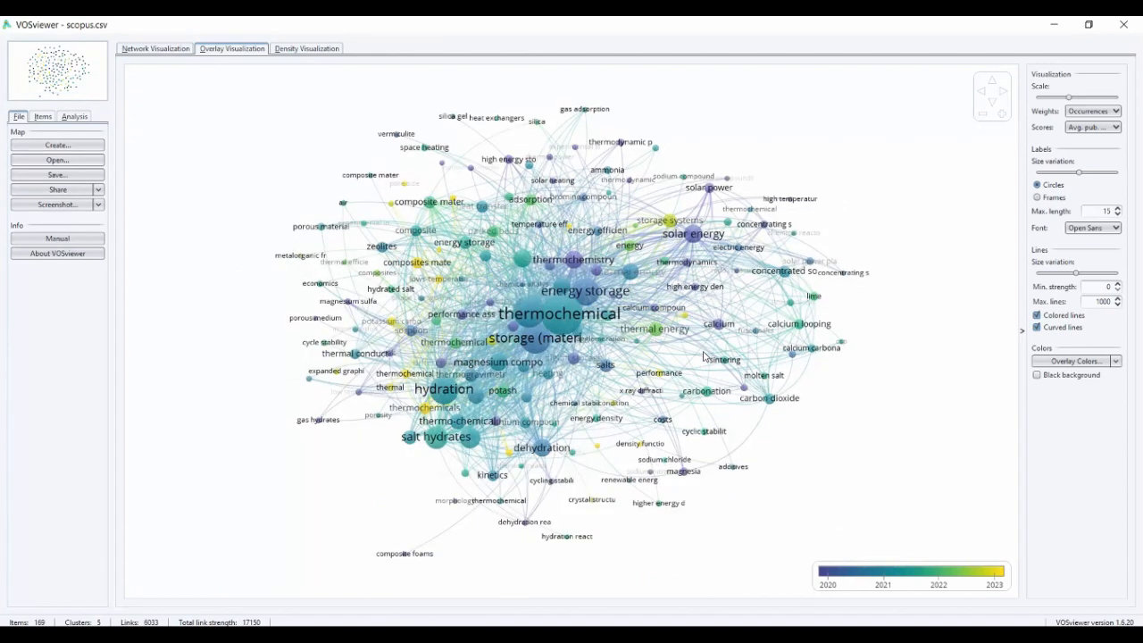
click(170, 50)
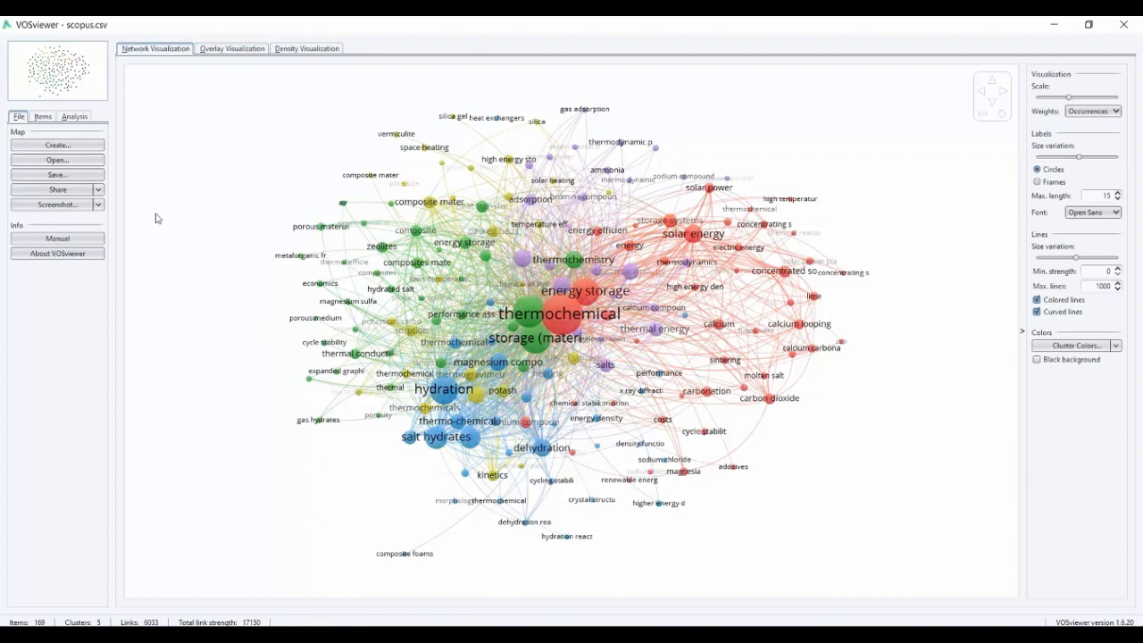
Configure the screenshot options with 400% scaling, an included border and a transparent background
click(99, 205)
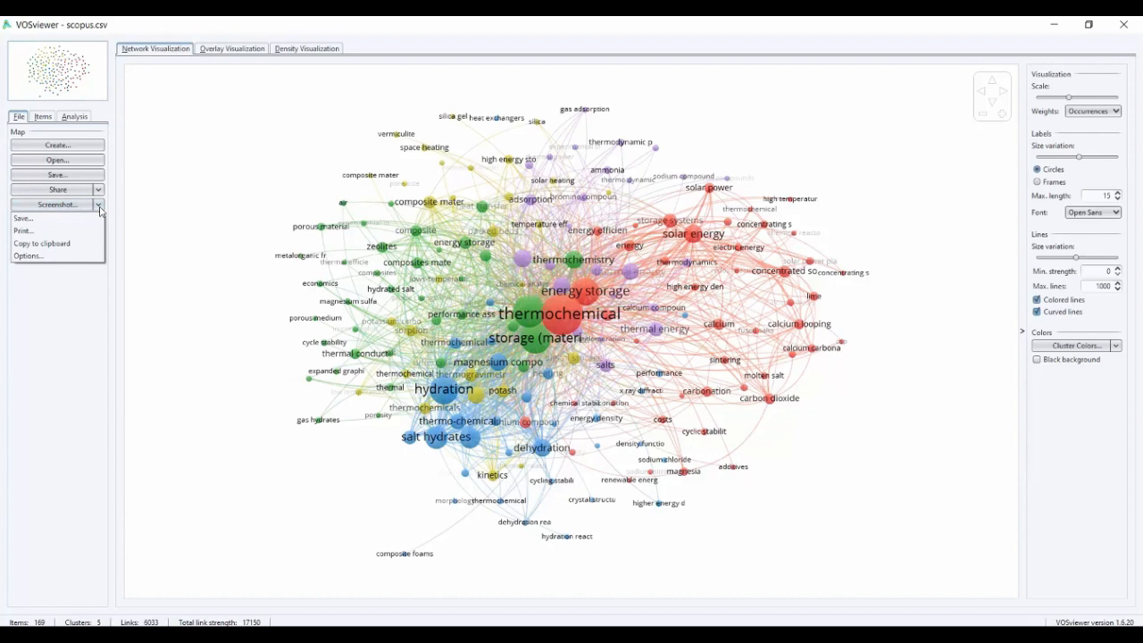
click(61, 257)
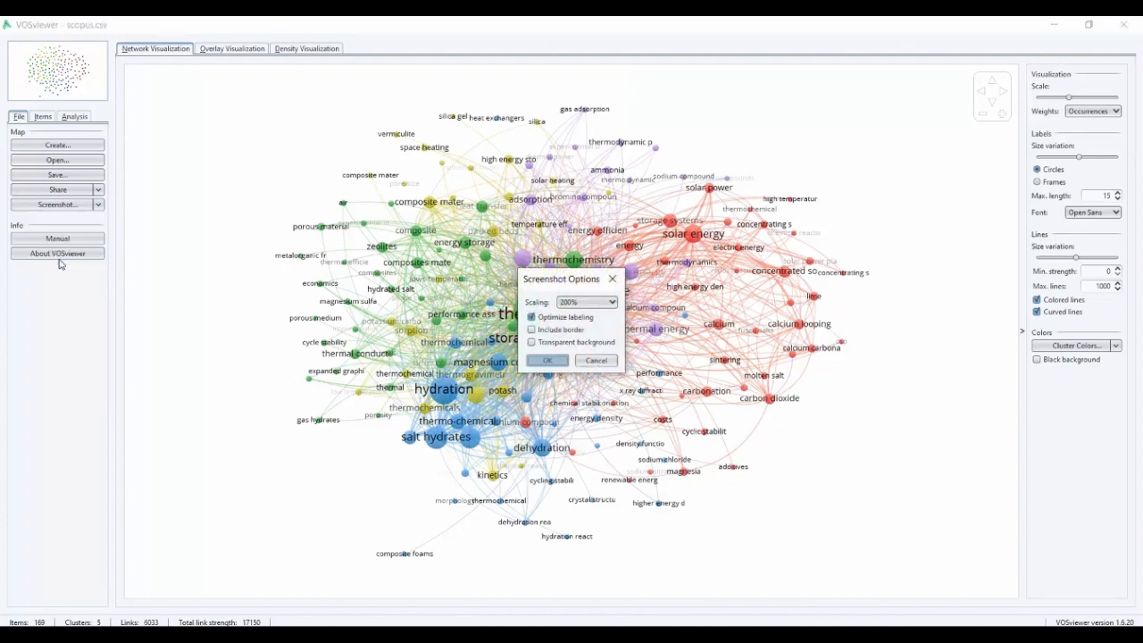
click(598, 303)
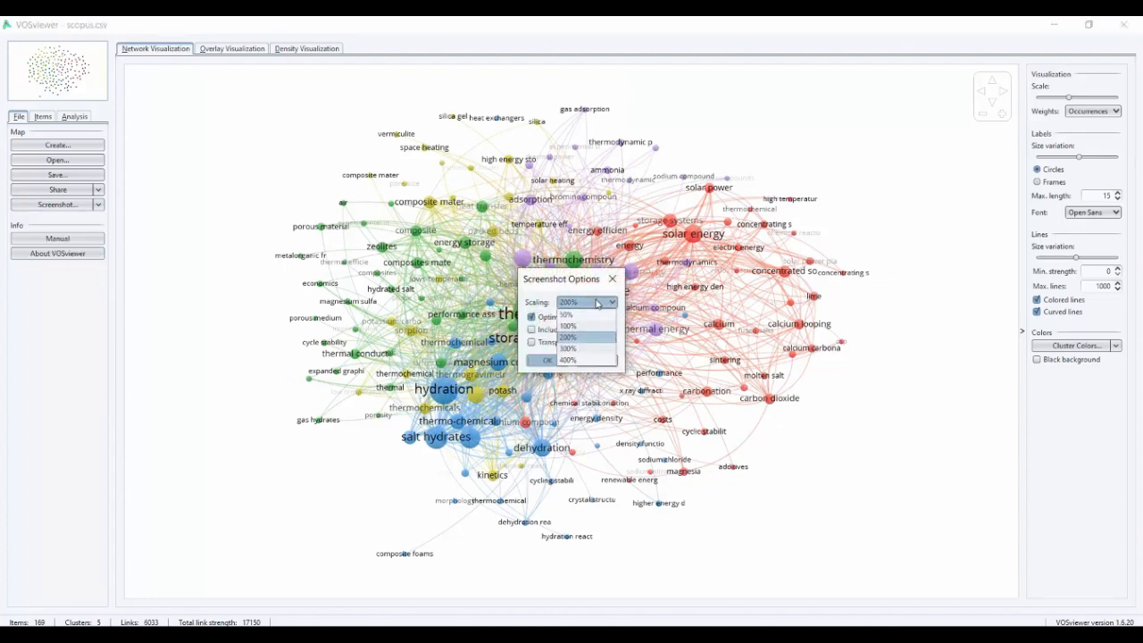
click(583, 360)
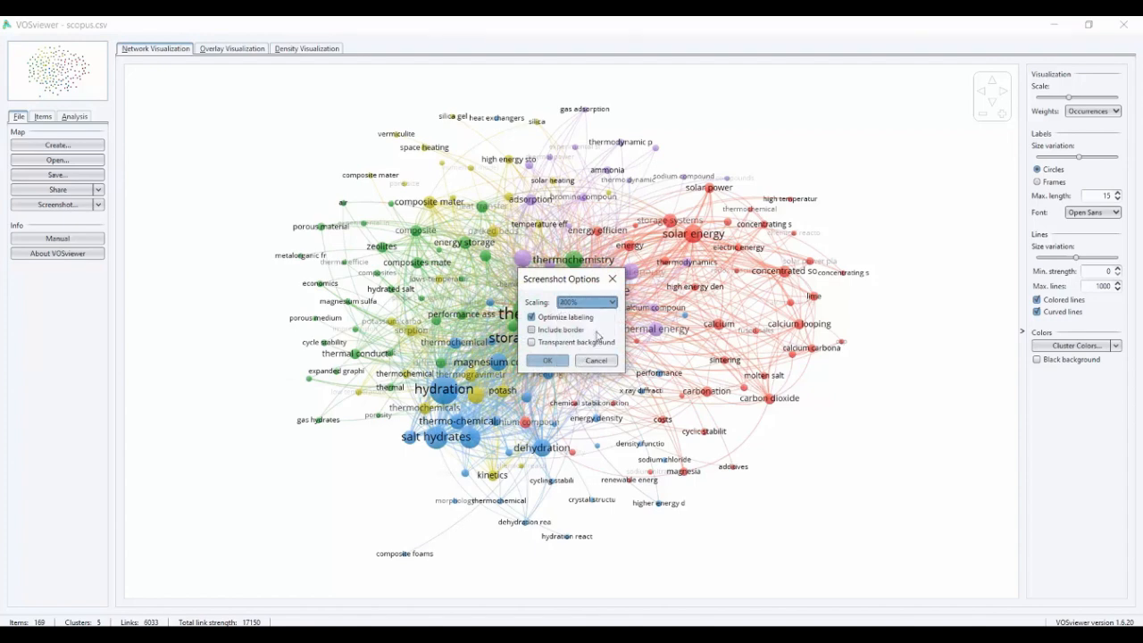
click(546, 329)
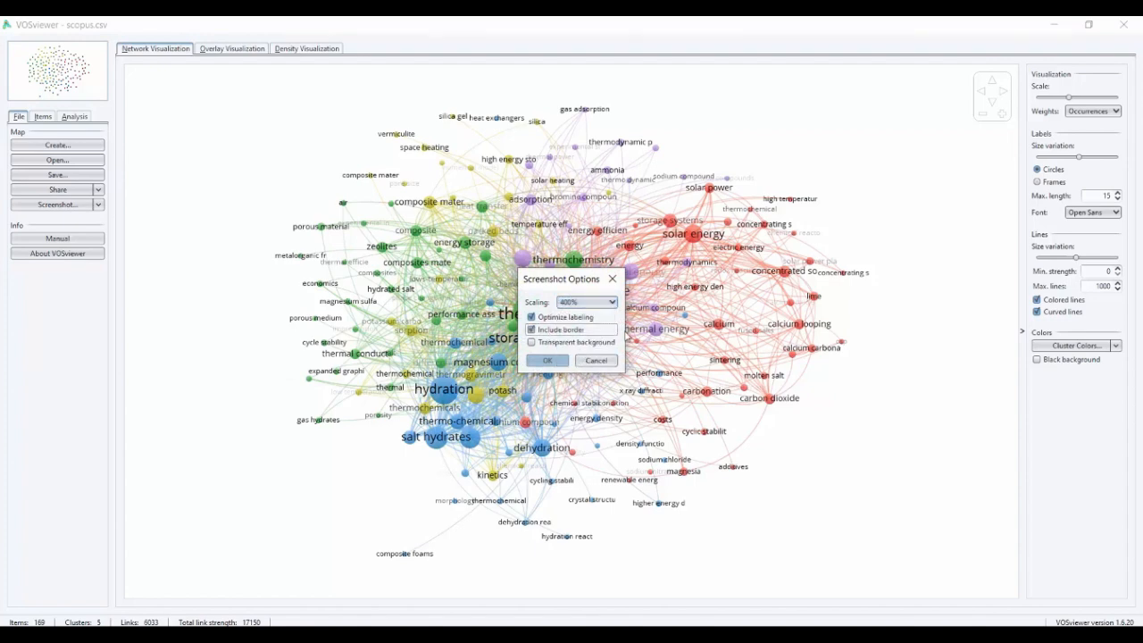
click(533, 342)
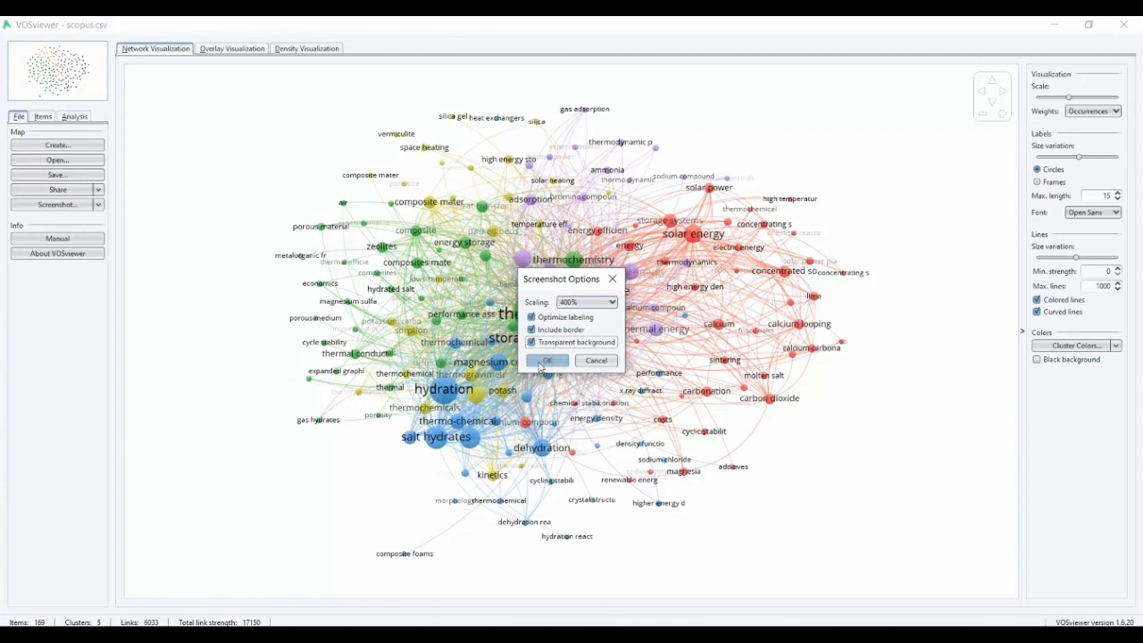
click(547, 360)
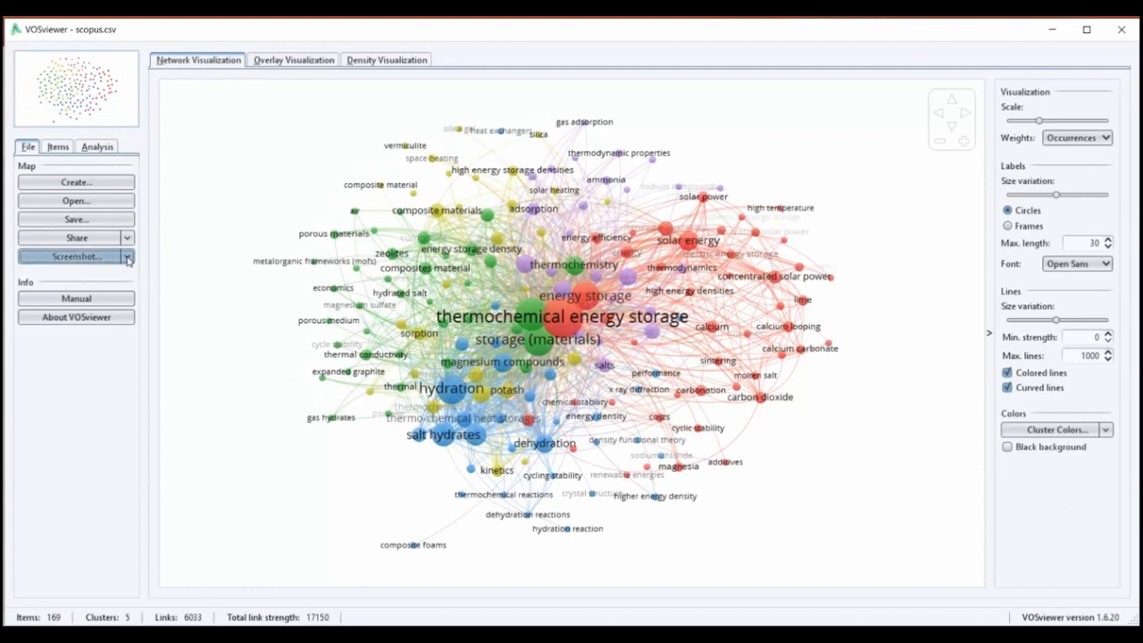
Save a screenshot of the network map as a PNG file named Test One in the VOSviewer folder
click(98, 205)
click(116, 274)
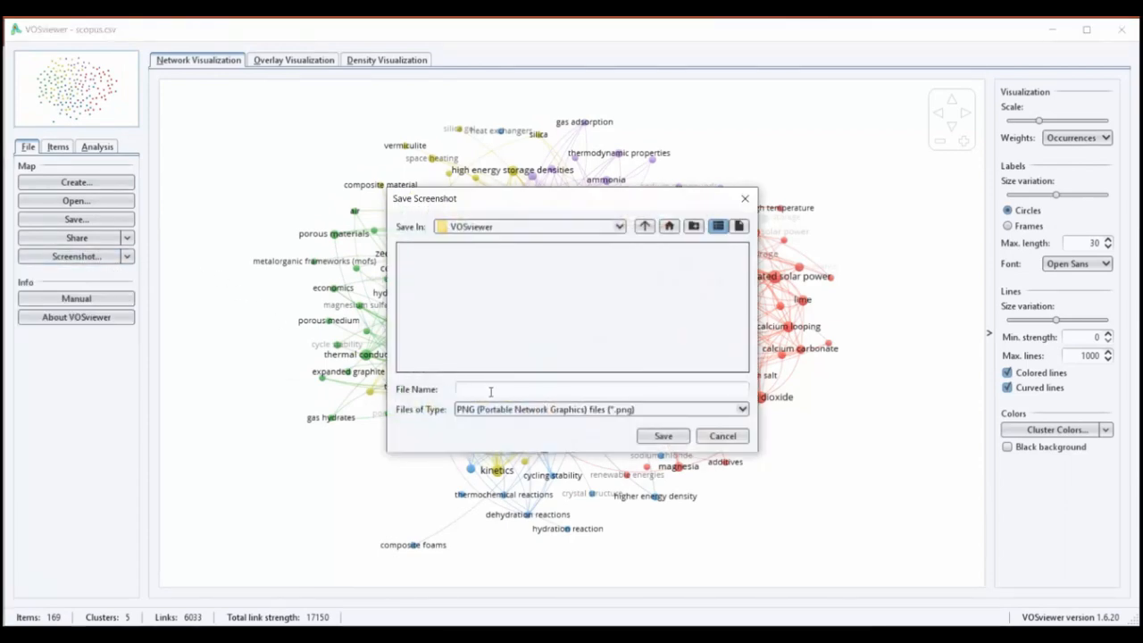
text(Test One)
key(Return)
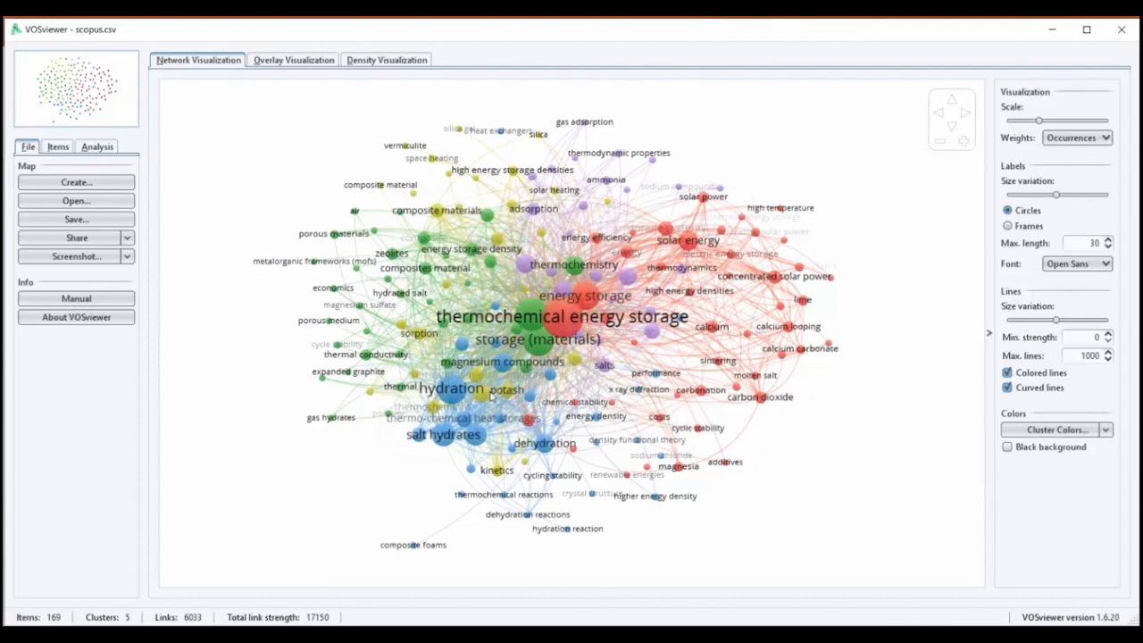
View the saved Test One.png image in a maximized image viewer and return to VOSviewer
click(301, 576)
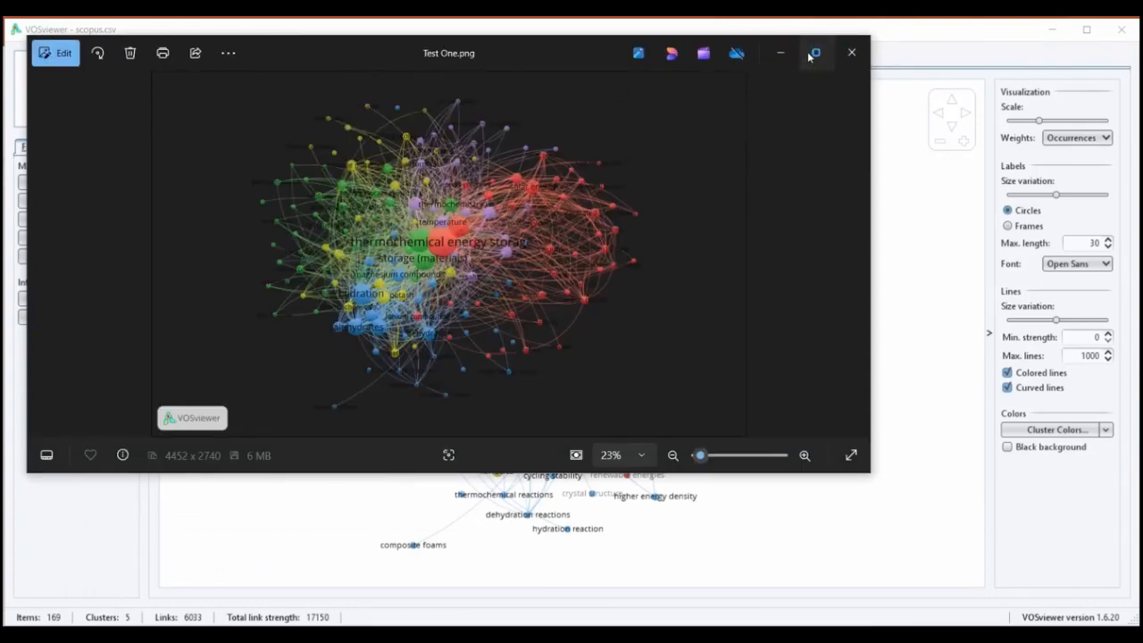
click(815, 52)
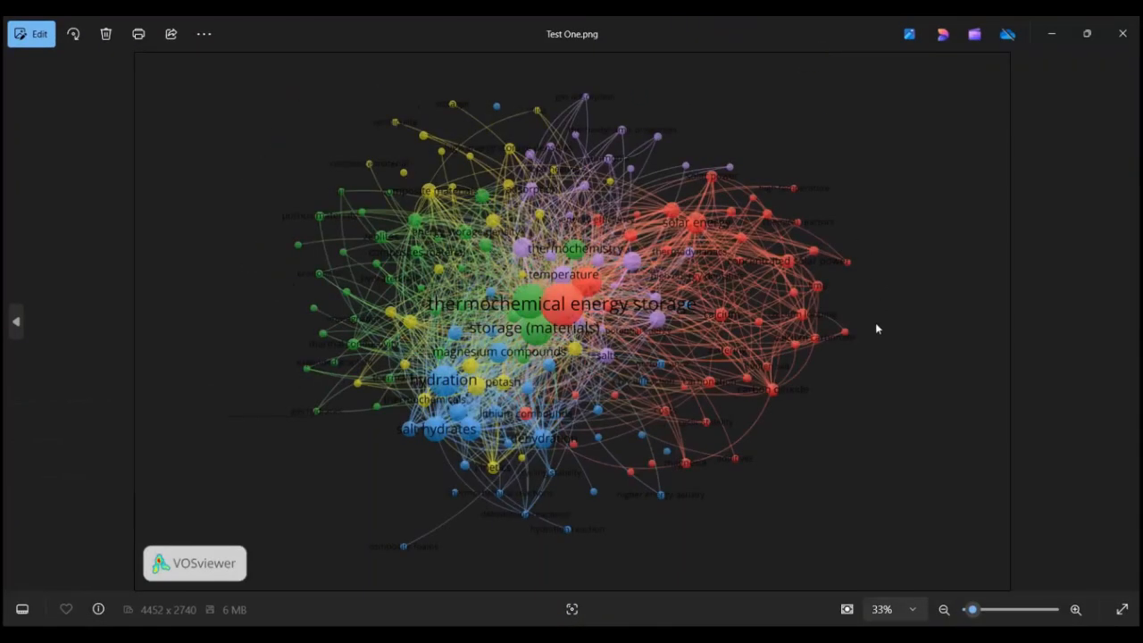
click(1058, 34)
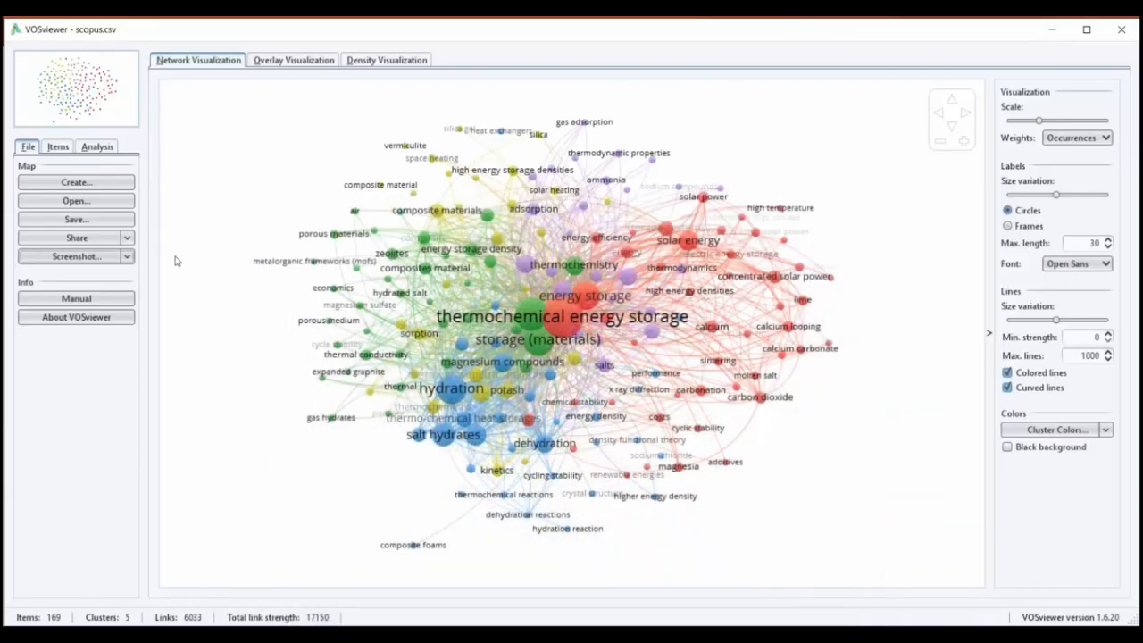
Save the map in VOSviewer format with 11.txt as the map file and 111.txt as the network file
click(77, 218)
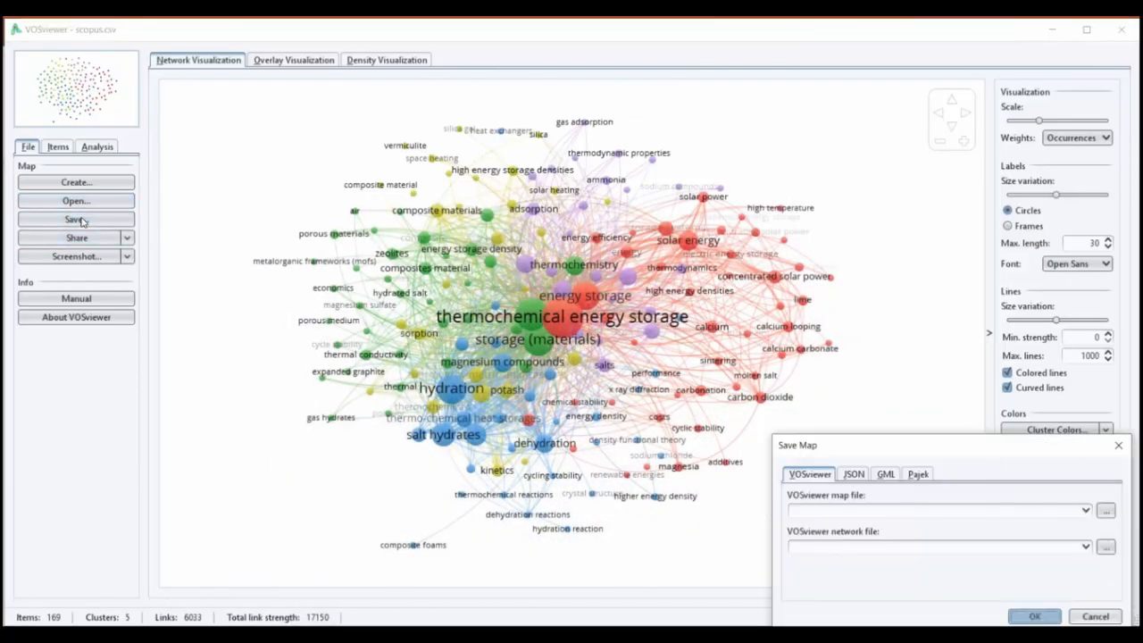
drag(959, 458, 845, 365)
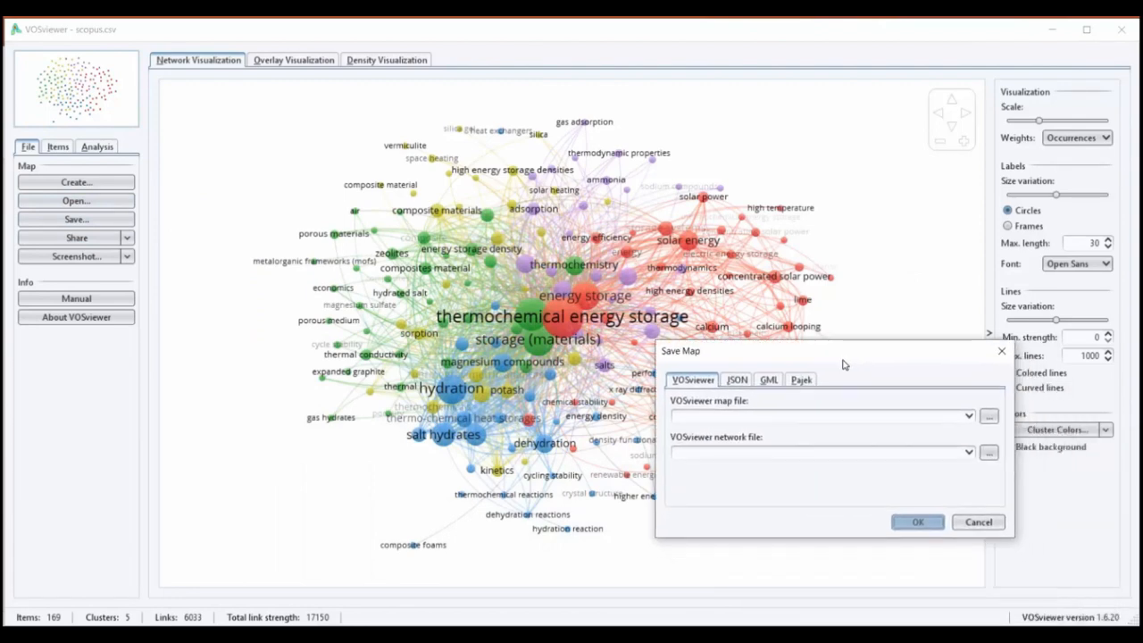
click(987, 417)
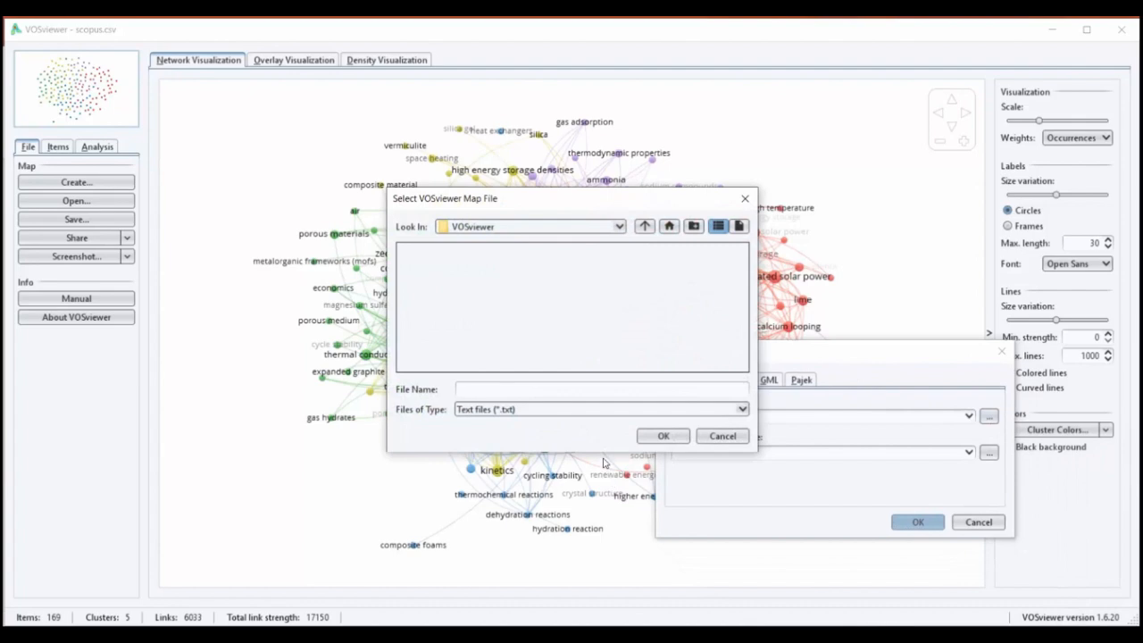
text(11)
click(683, 434)
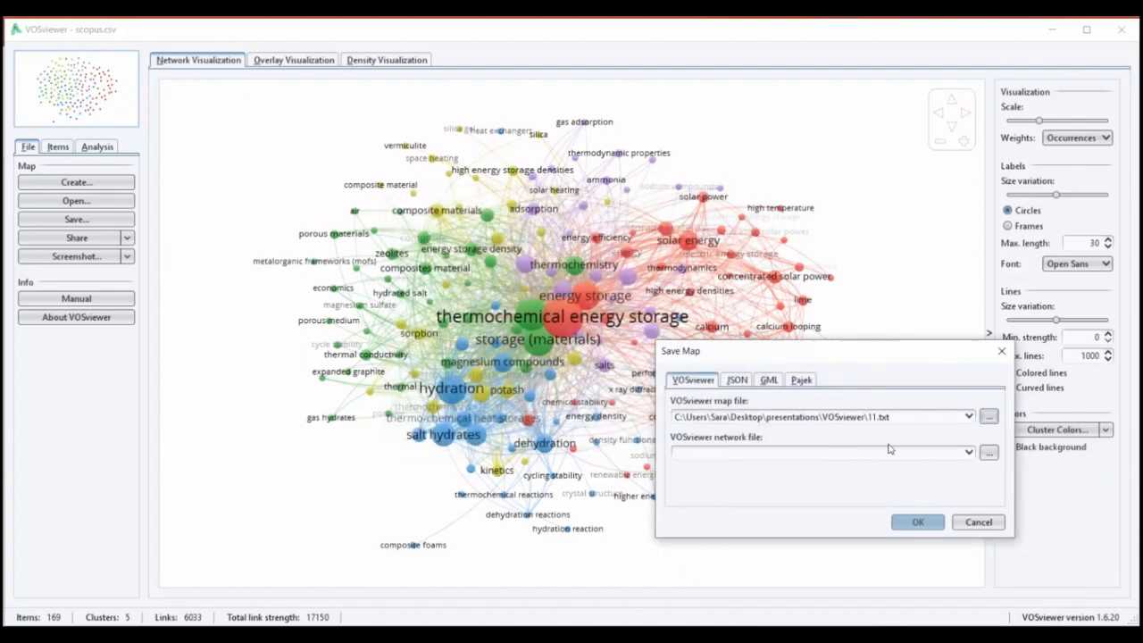
click(986, 452)
text(111)
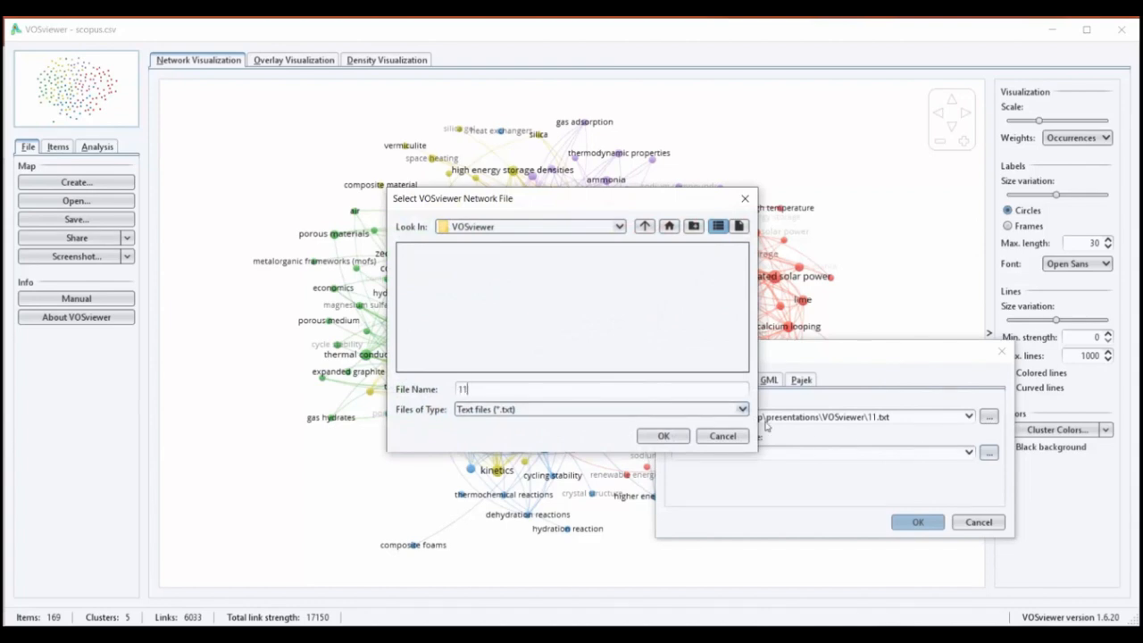
click(663, 435)
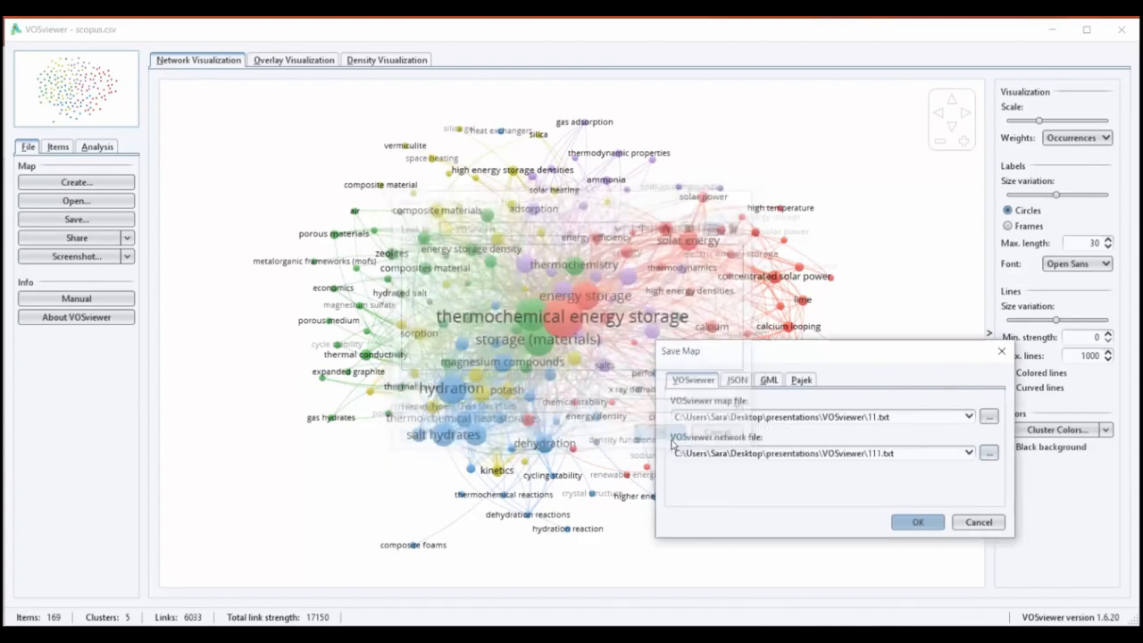
click(917, 521)
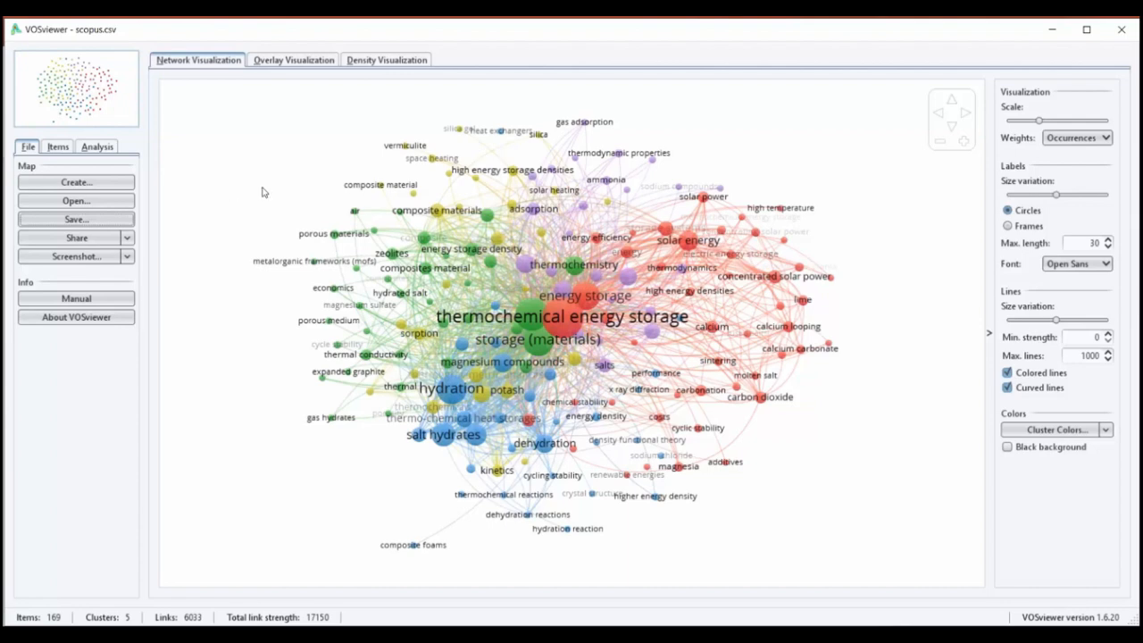
Start a new map based on bibliographic data, using scopus.csv as the Scopus source file
click(103, 182)
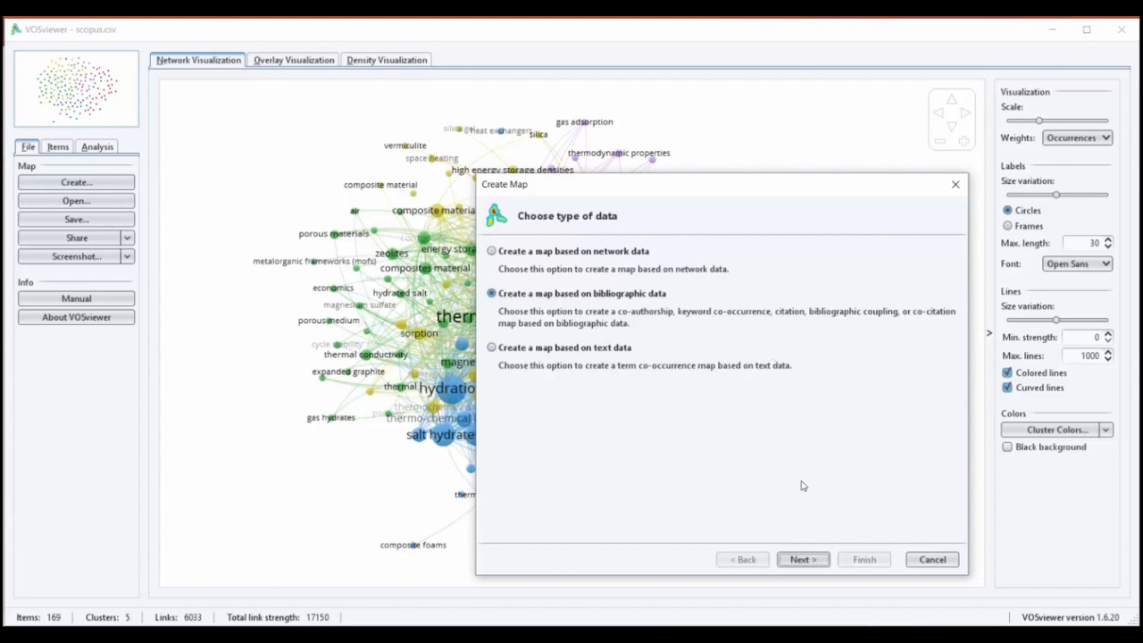
click(811, 559)
click(811, 559)
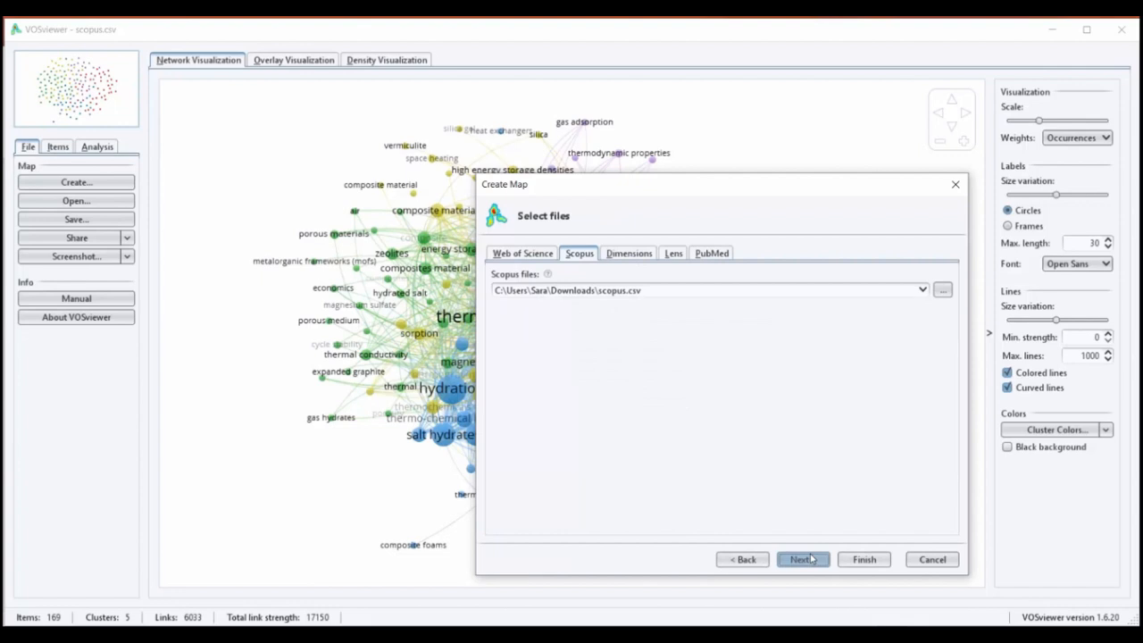
click(810, 558)
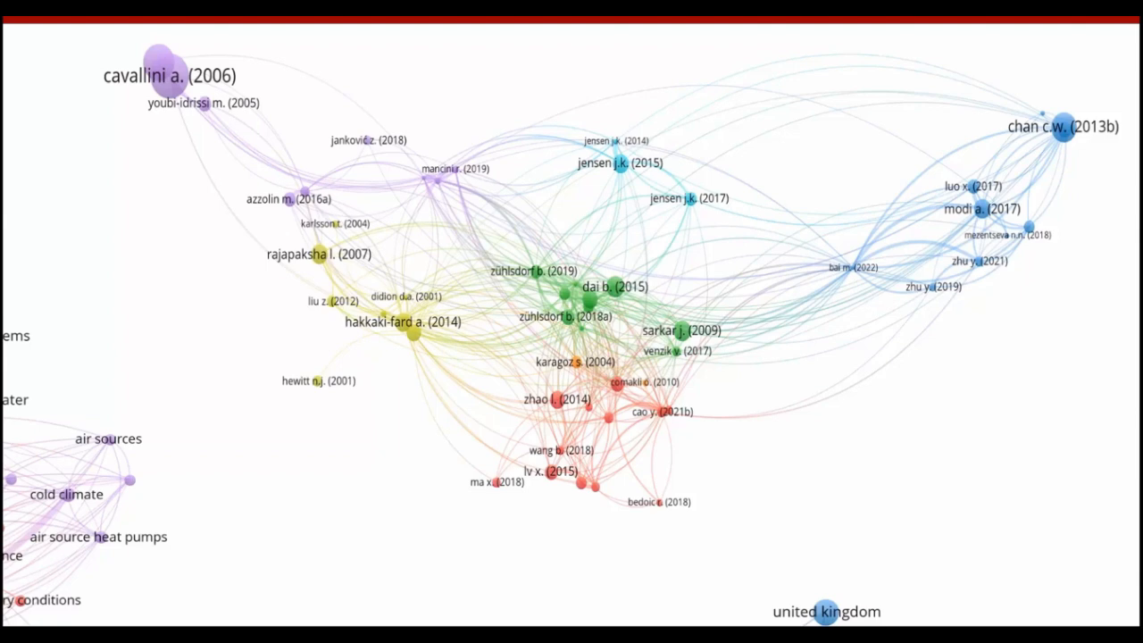
Accept a minimum of 0 citations per document and select 229 documents for the citation map
scroll(768, 22, down, 5)
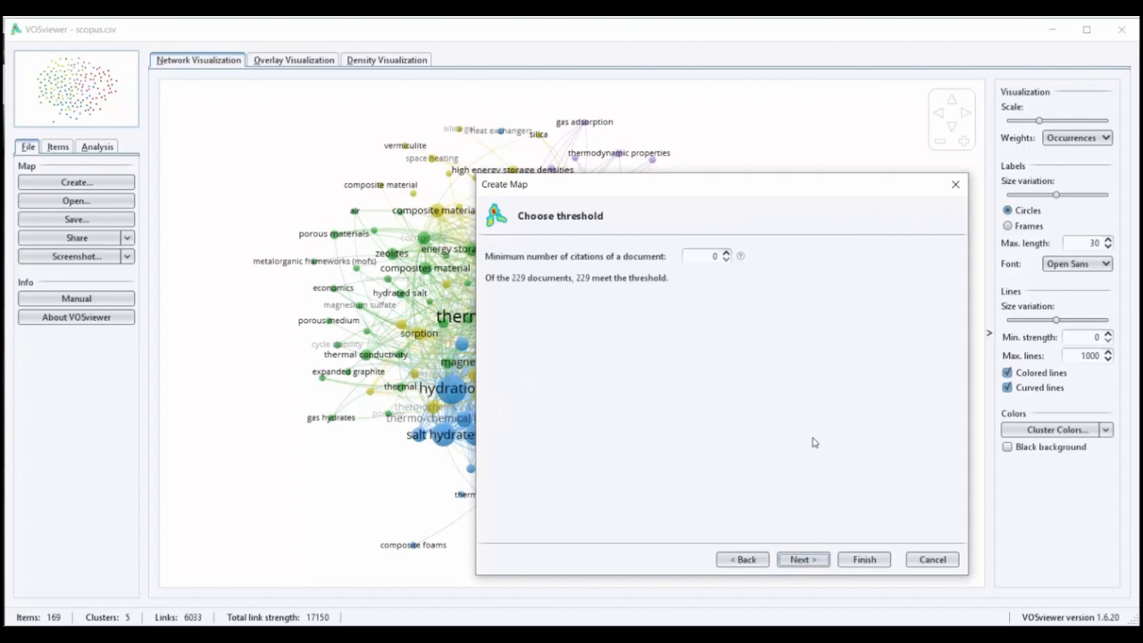
click(803, 558)
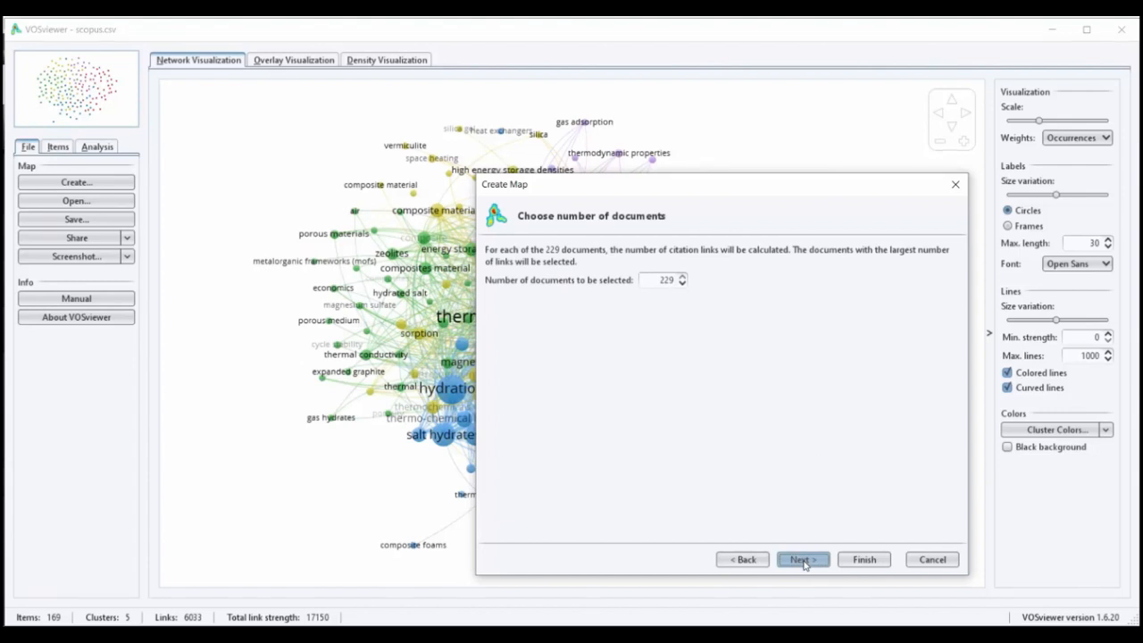
click(803, 559)
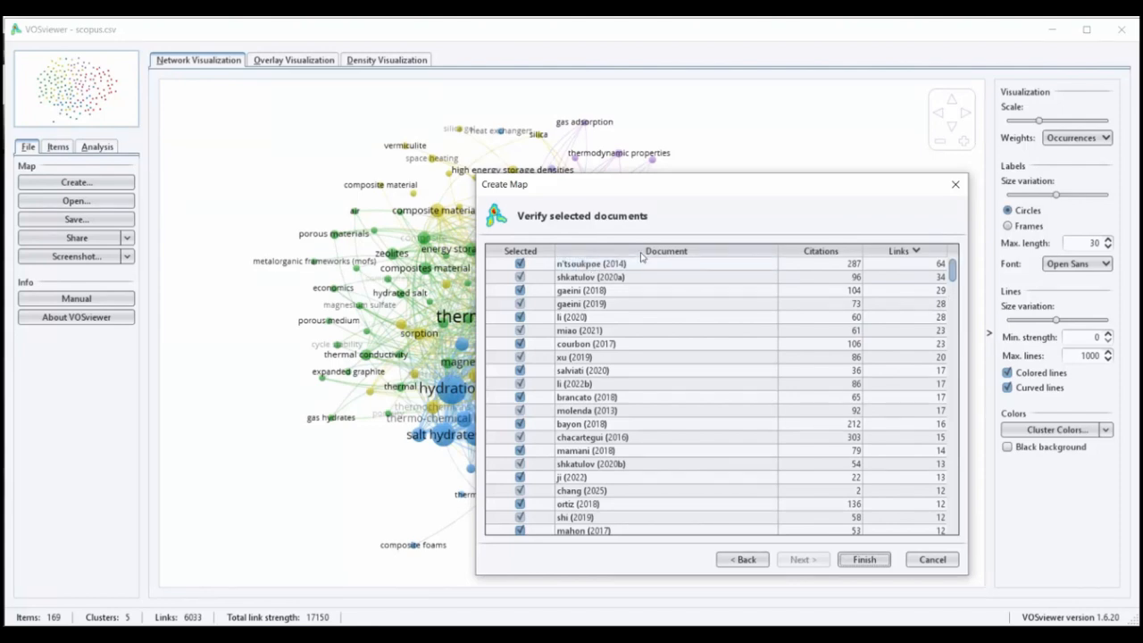
Check the file formats available for exporting the selected documents, and close the export dialog without exporting
right_click(629, 300)
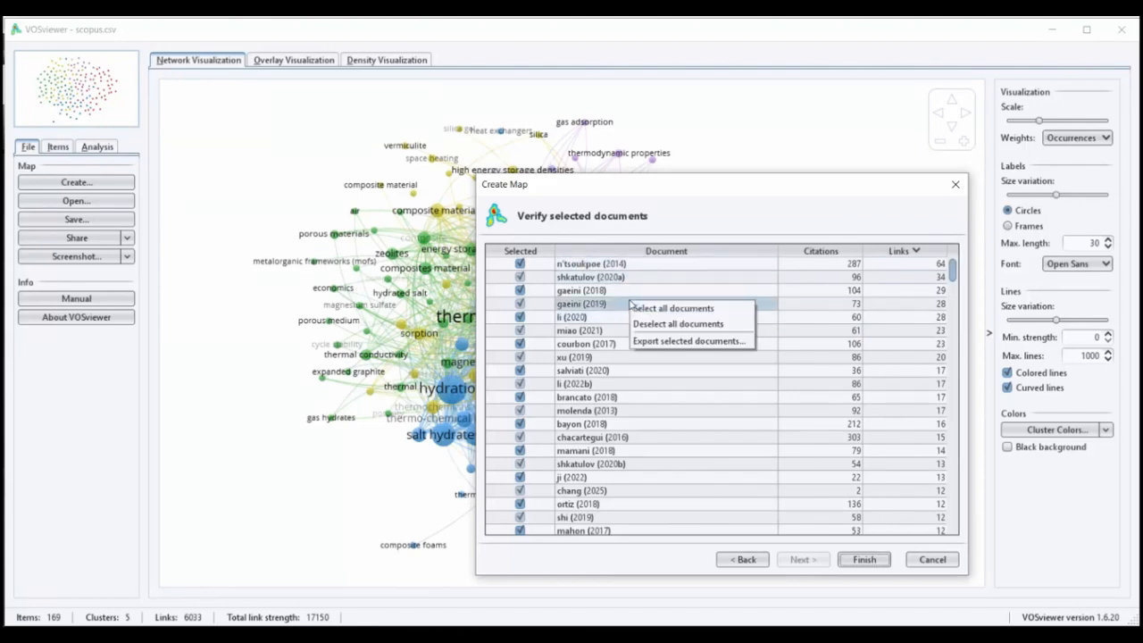
click(661, 341)
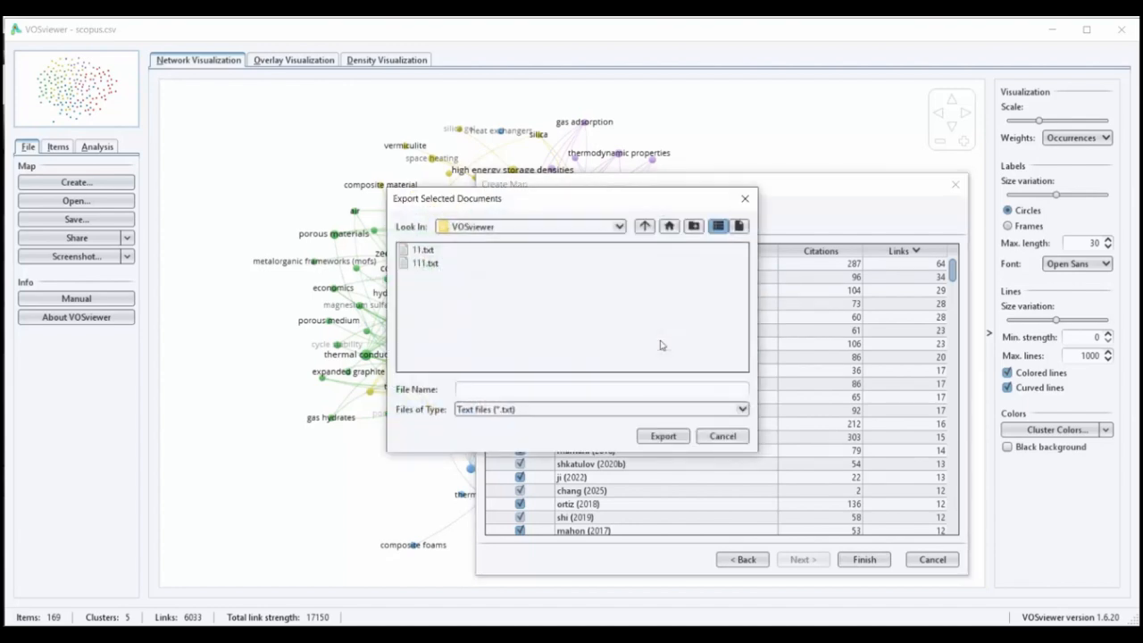
click(617, 411)
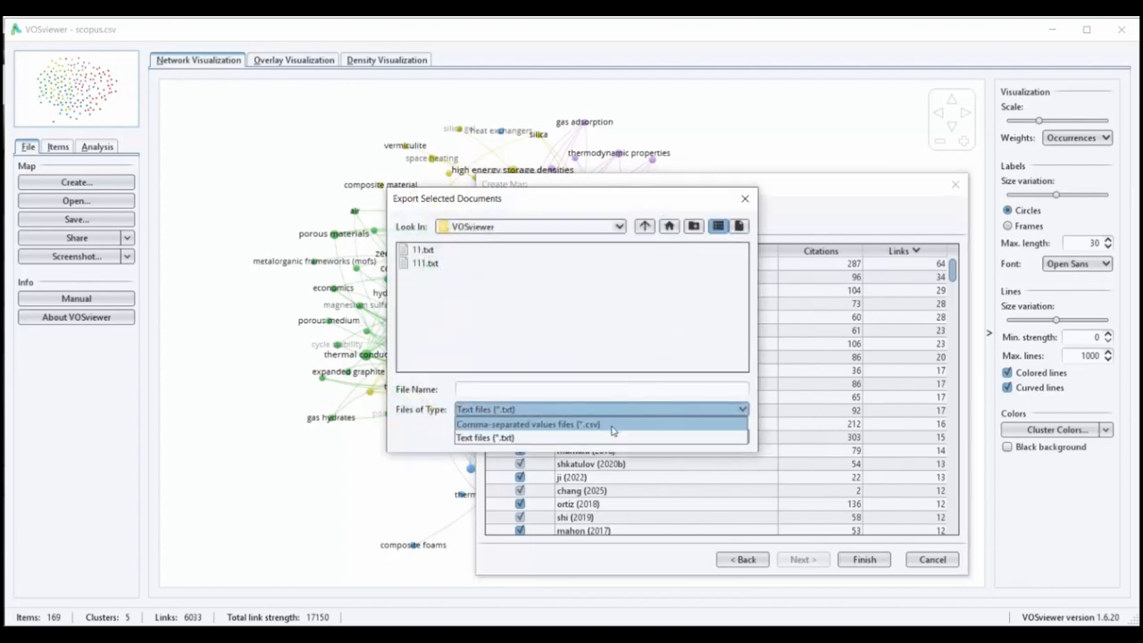
click(486, 390)
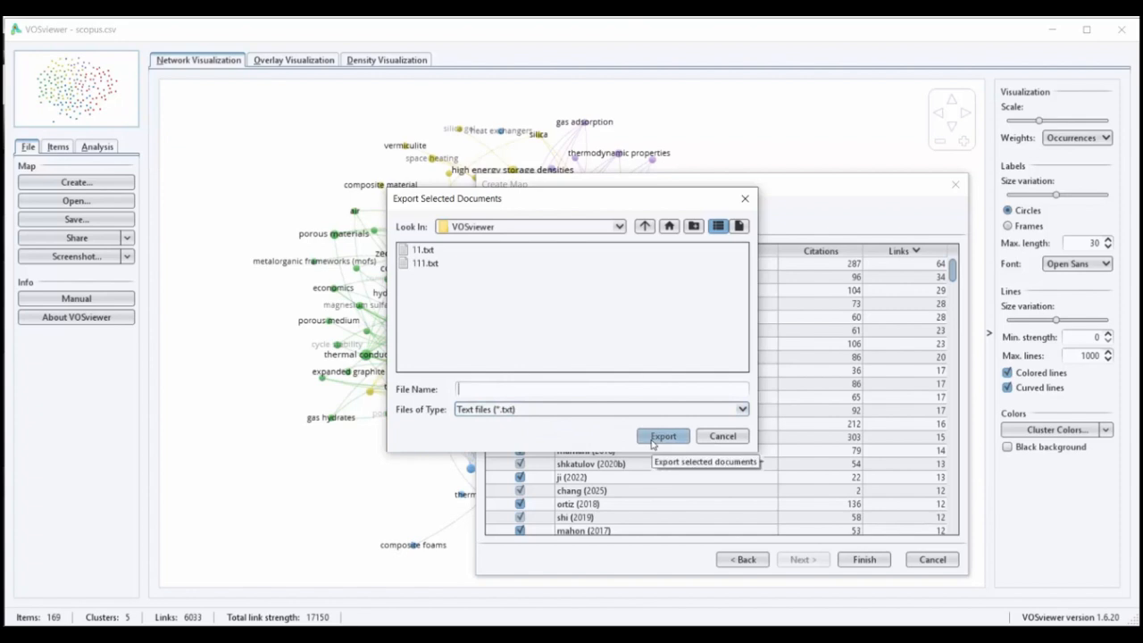
click(738, 203)
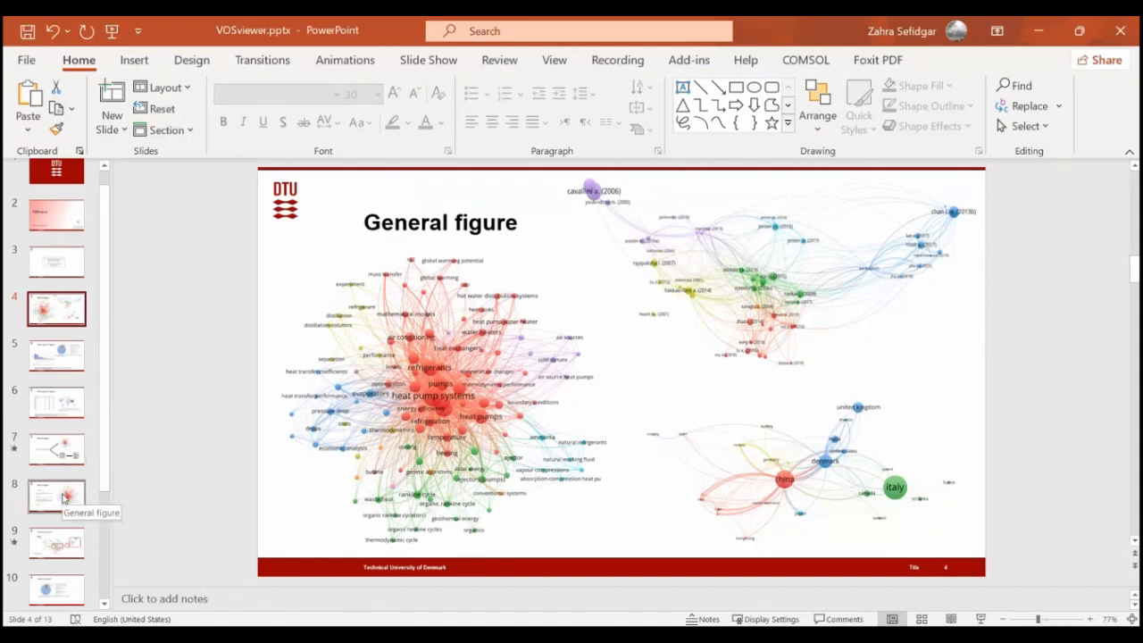
In the VOSviewer.pptx presentation in PowerPoint, present the "How to interpret?" slide full screen and reveal its first highlight
click(64, 498)
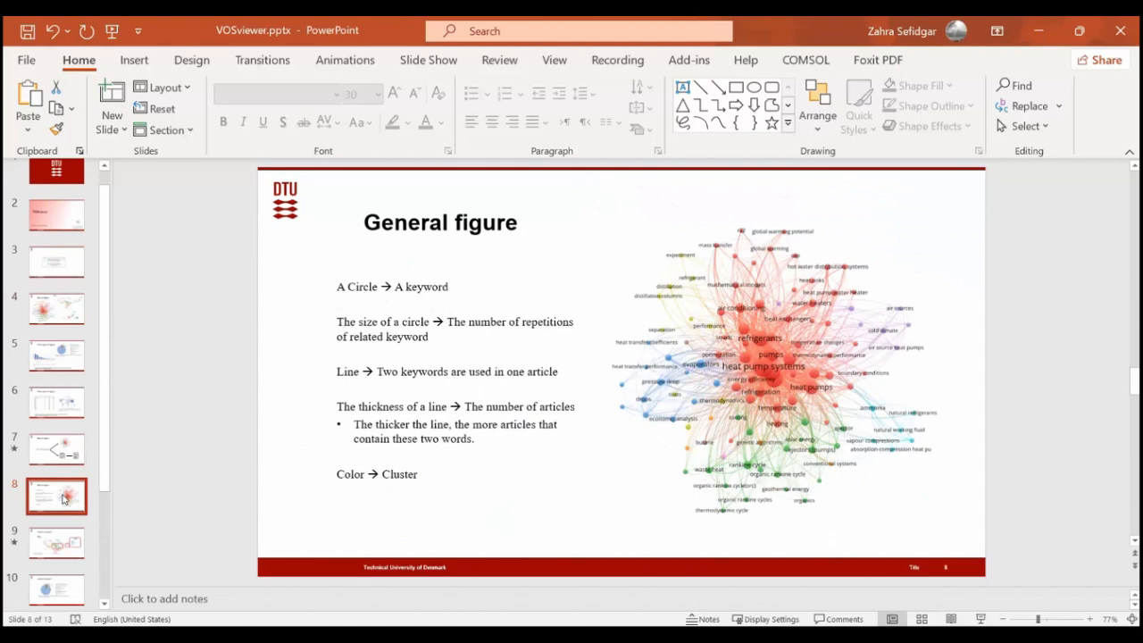
click(63, 544)
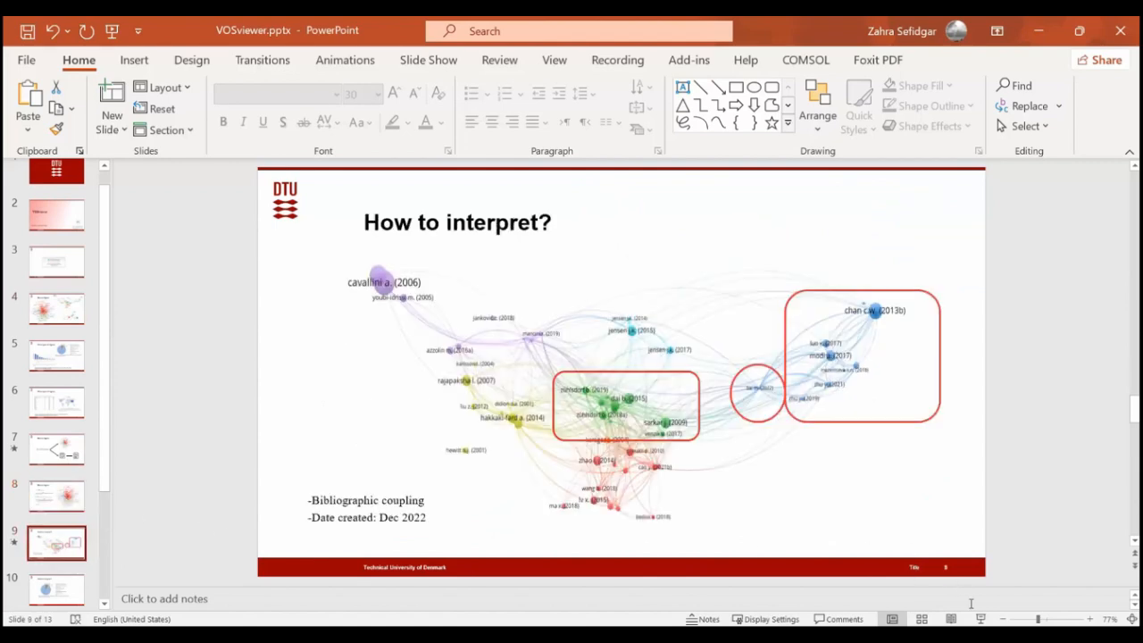
click(980, 619)
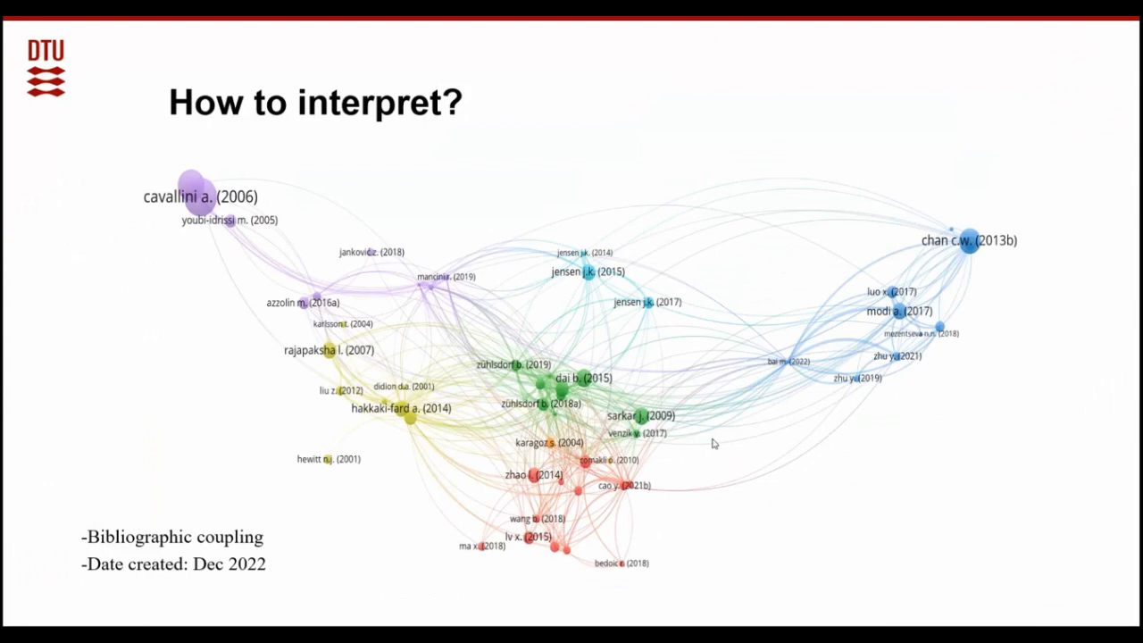
click(811, 525)
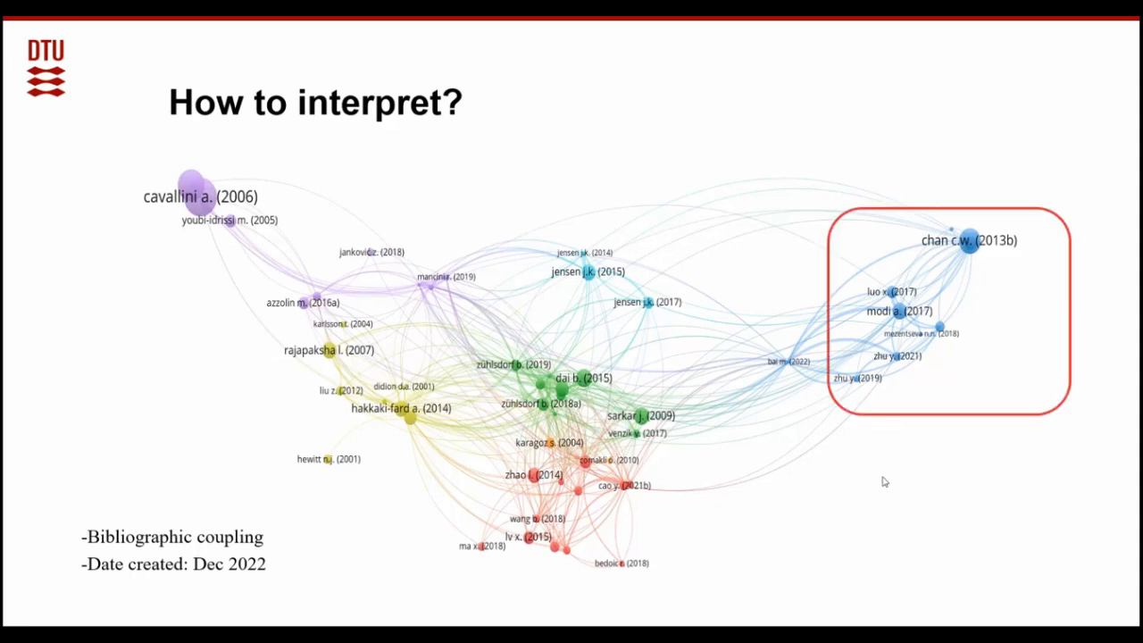